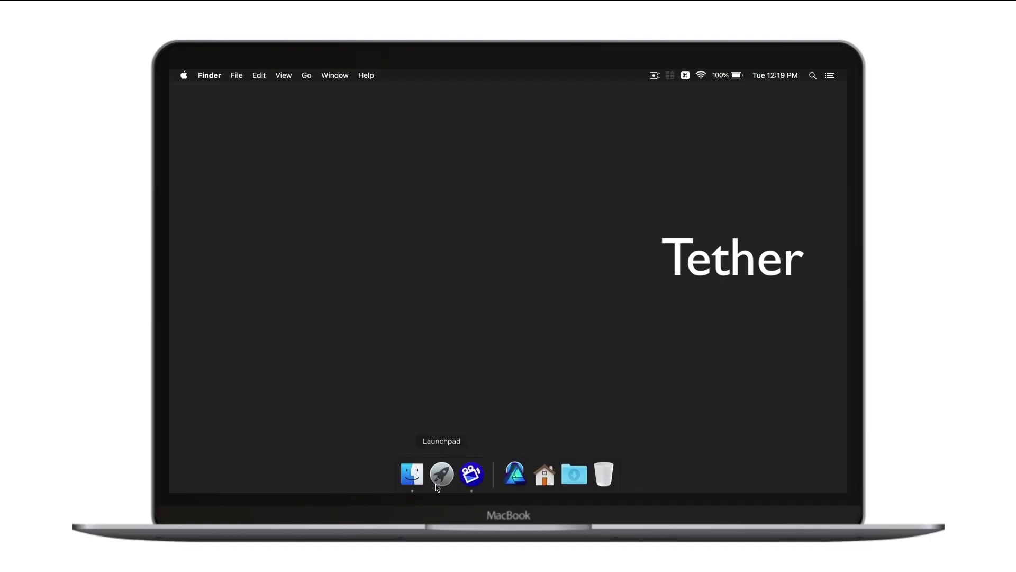
Launch LUMIXTether from Launchpad to bring up the DC-G9 camera control panel.
click(442, 474)
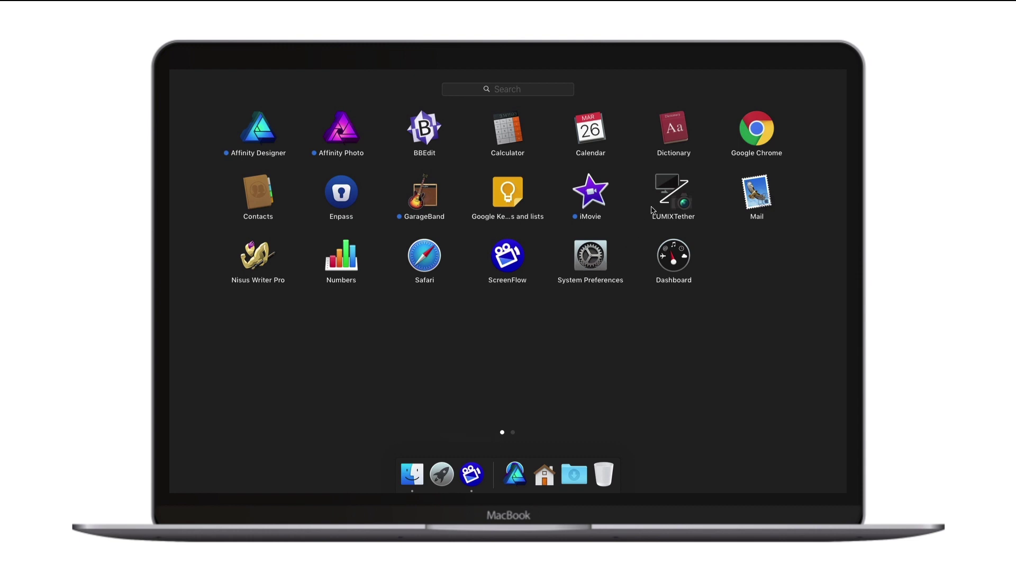
click(672, 207)
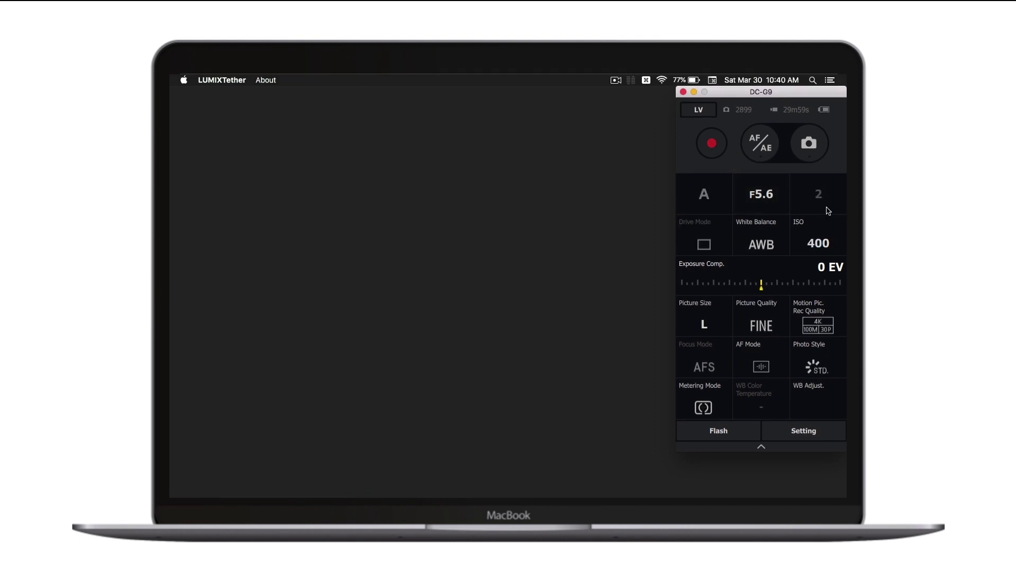
Try aperture F5.9, then set it back to F5.6.
click(762, 201)
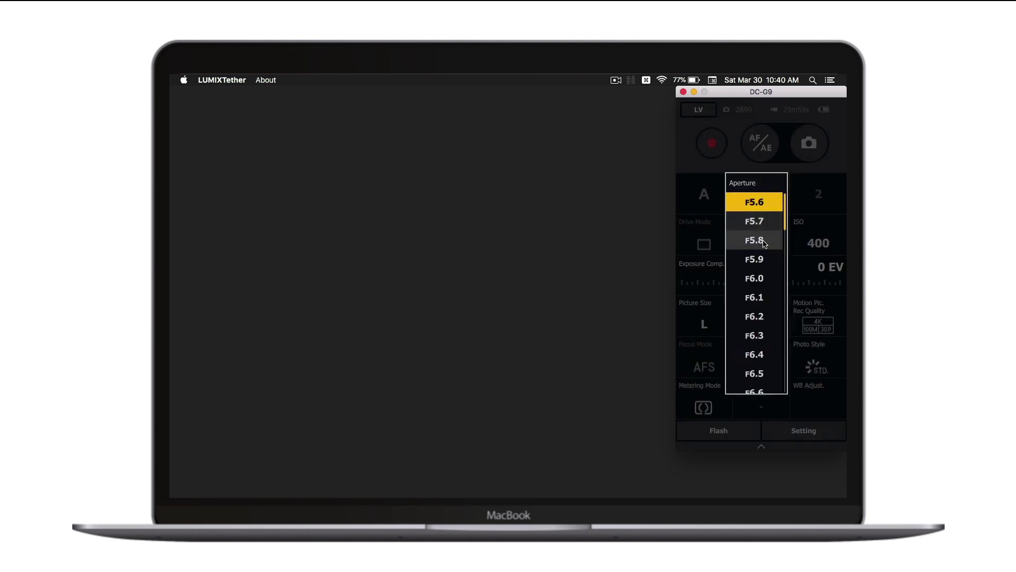
click(765, 258)
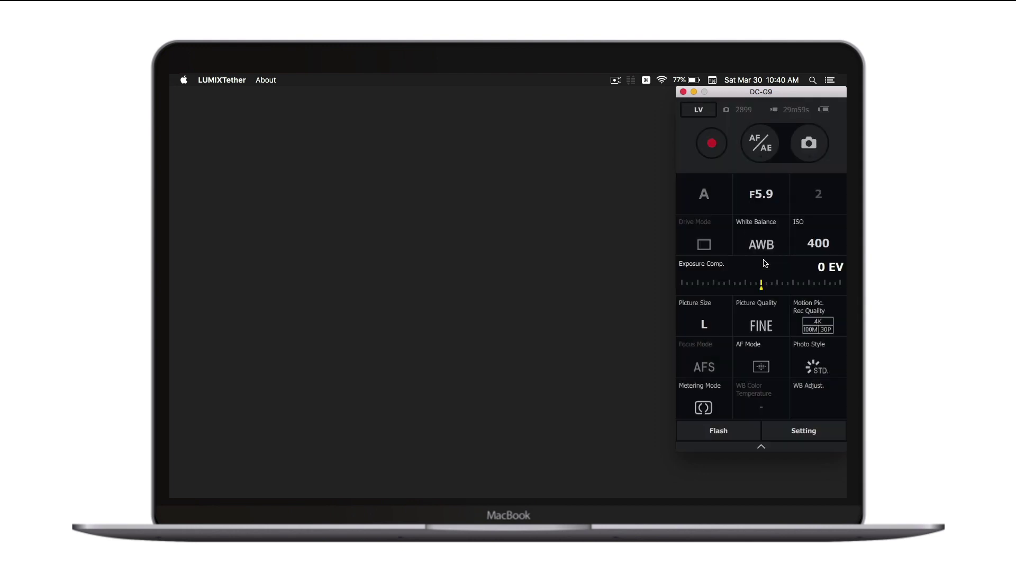
click(764, 204)
click(757, 203)
Open Live View, switch AF Mode to 1-Area on the microphone head, and take a photo.
click(704, 115)
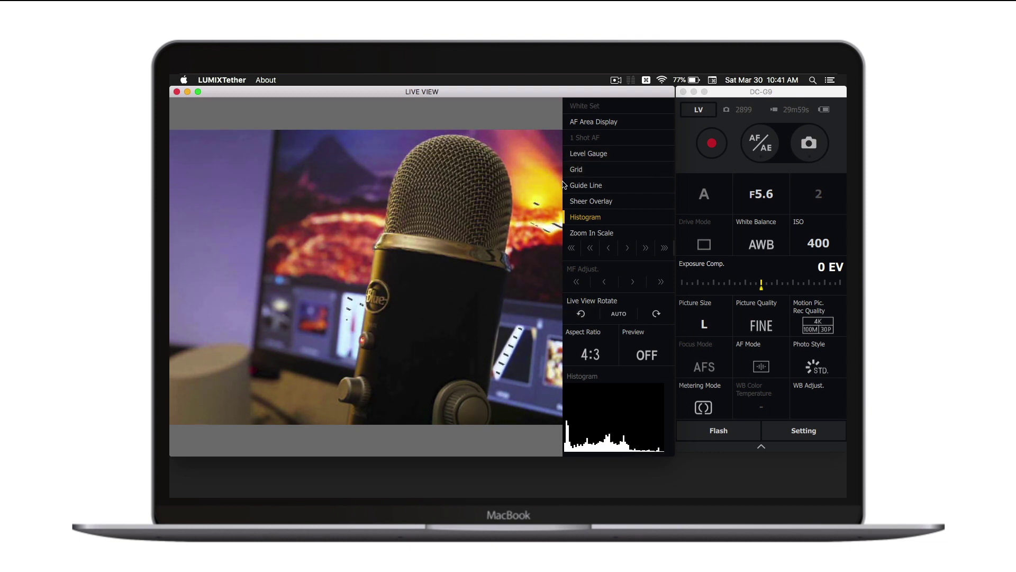
click(464, 206)
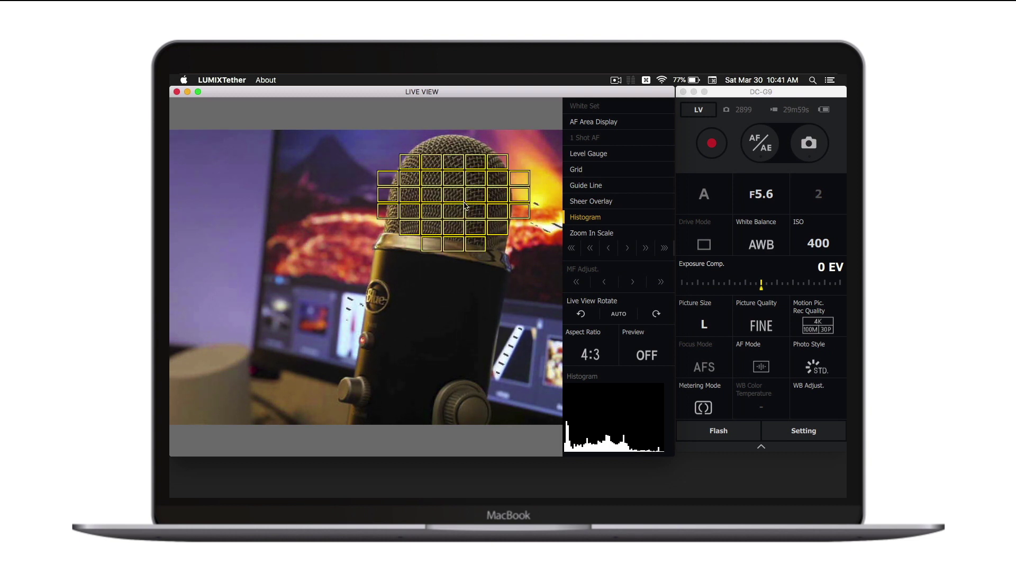
click(760, 369)
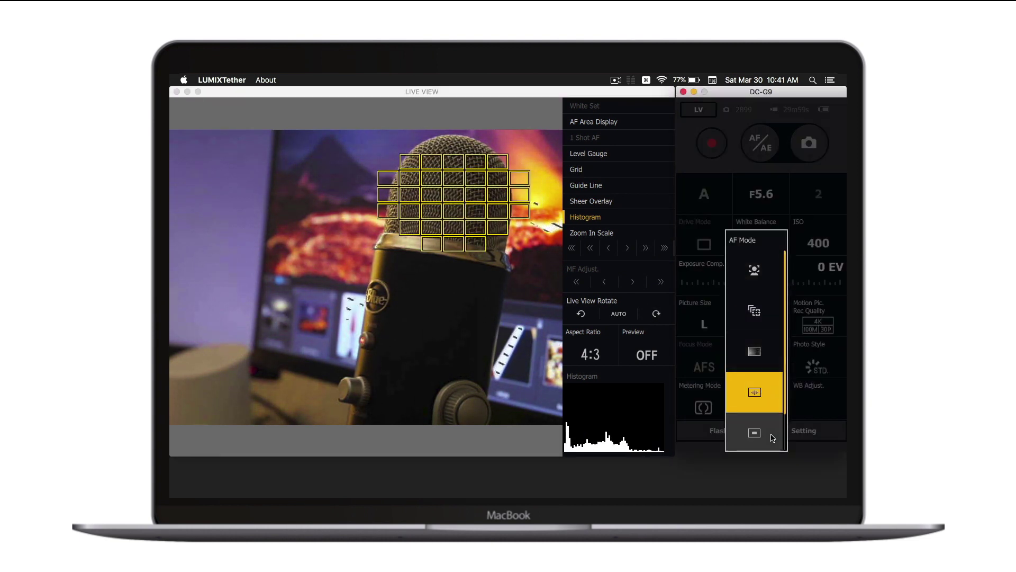
click(773, 438)
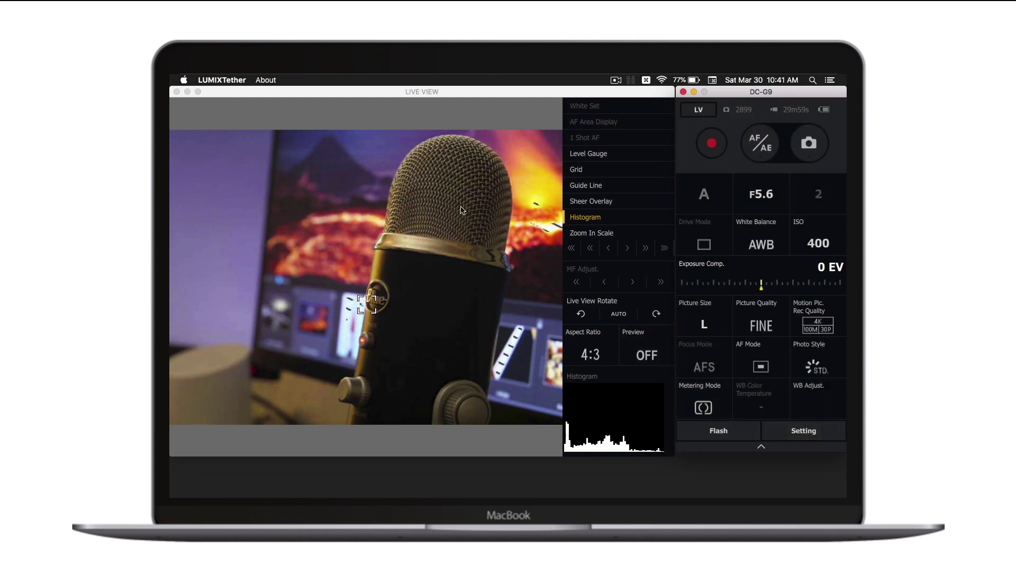
click(454, 202)
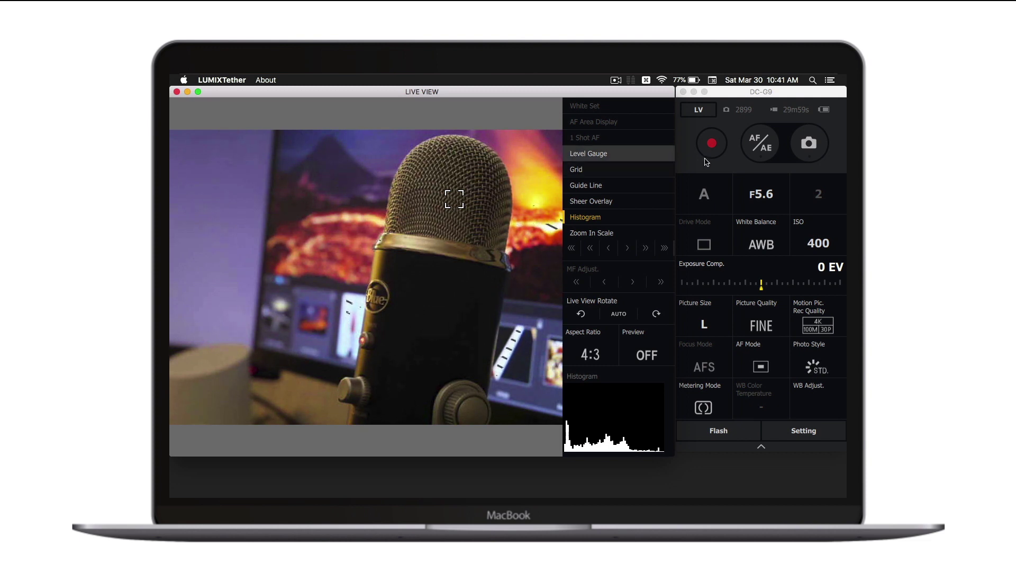
click(815, 151)
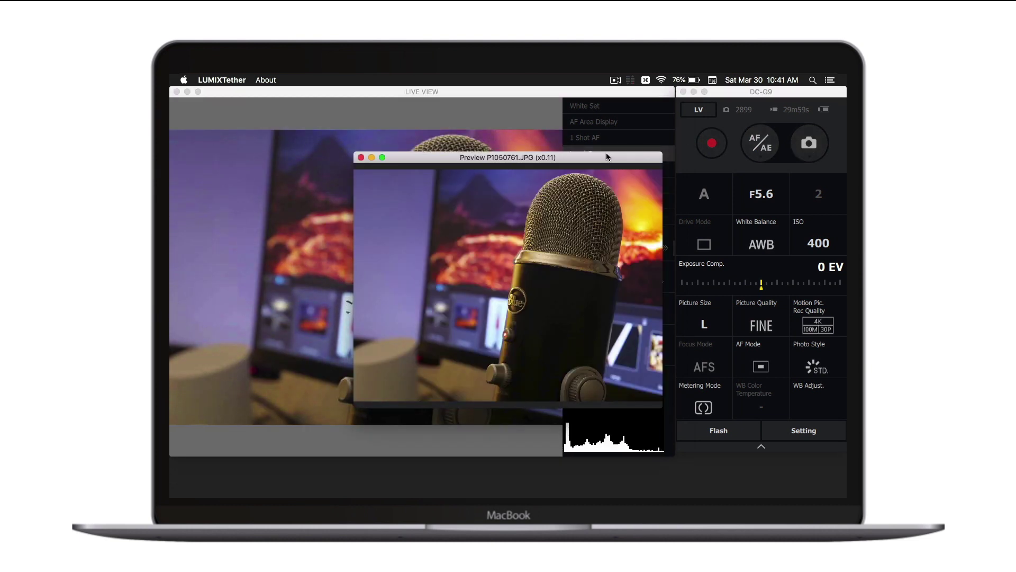
Move the photo preview aside, cancel out of Setting, close the preview, then reopen Setting.
drag(608, 157, 467, 225)
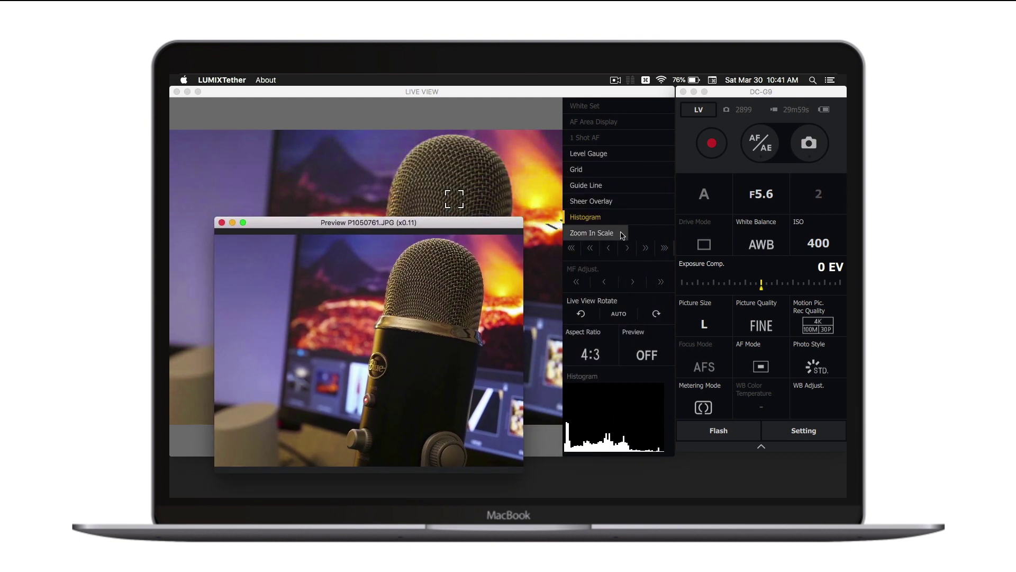
click(793, 434)
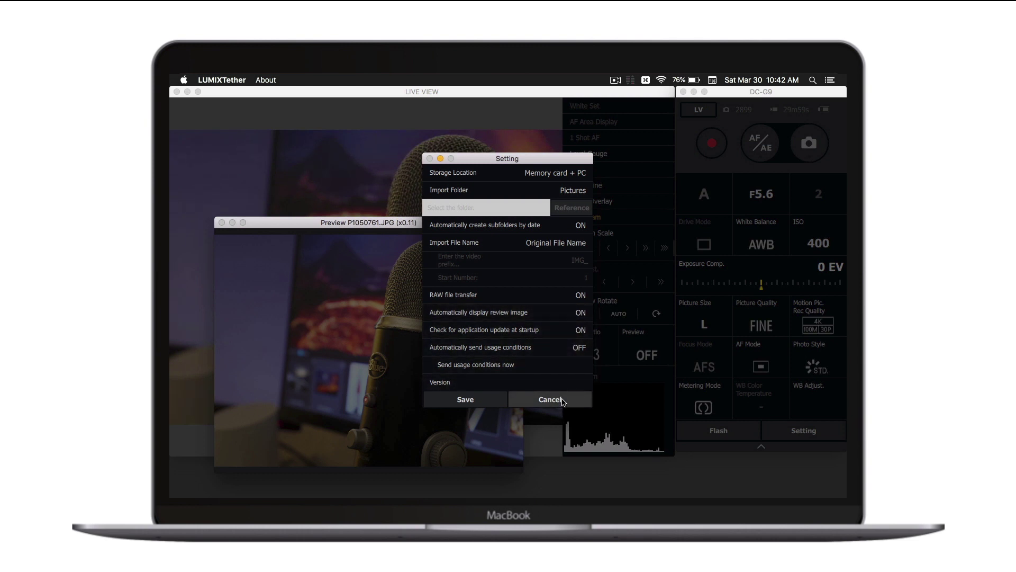
click(550, 399)
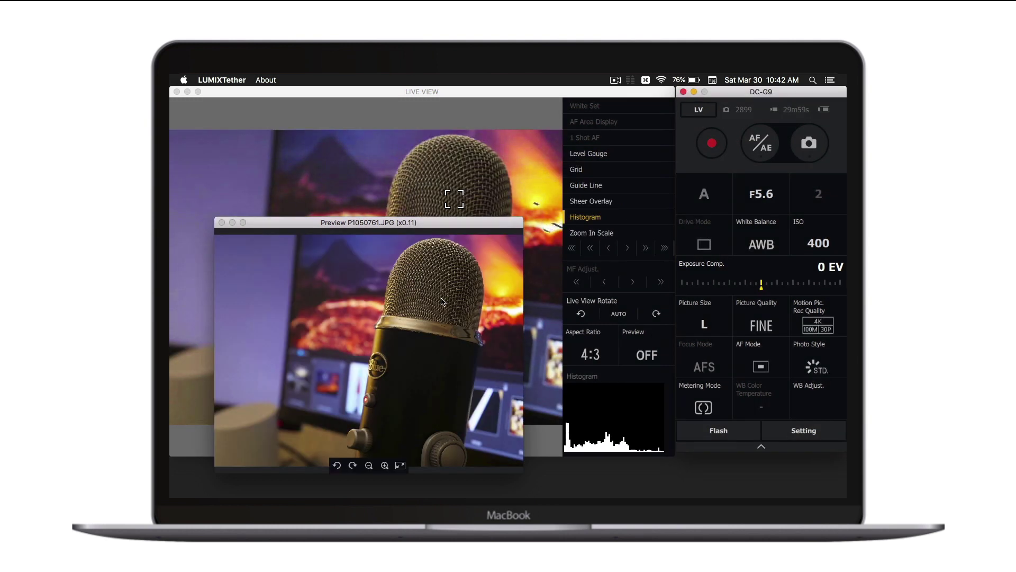
click(222, 223)
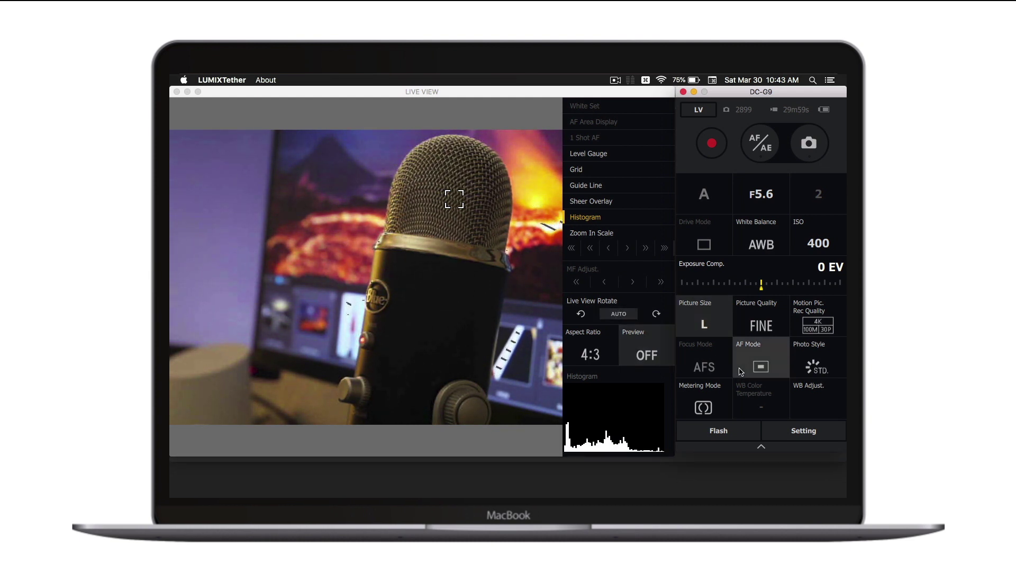
click(787, 428)
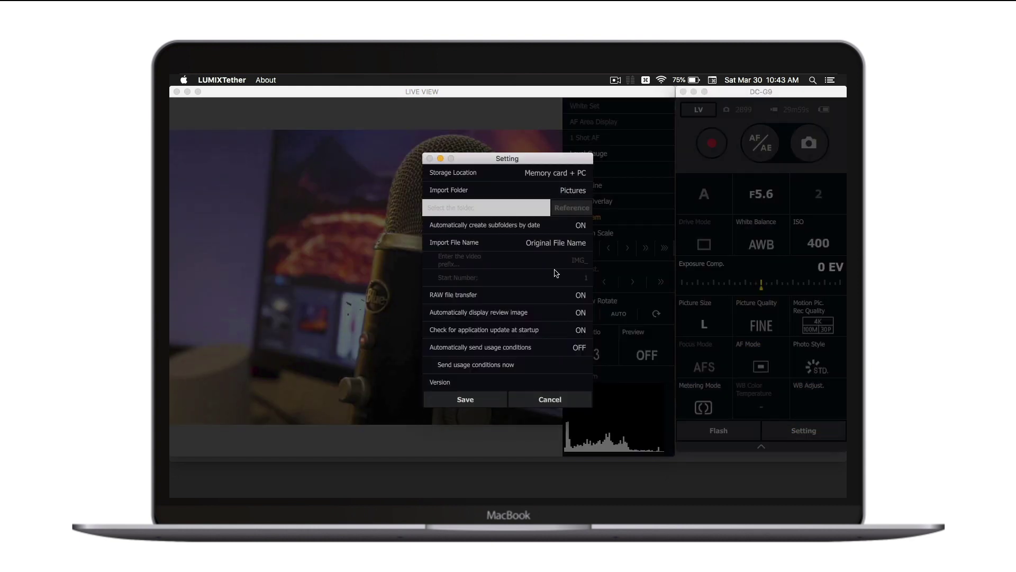
Turn off auto review and date subfolders, set Import Folder to User Setting, and open Reference.
click(577, 312)
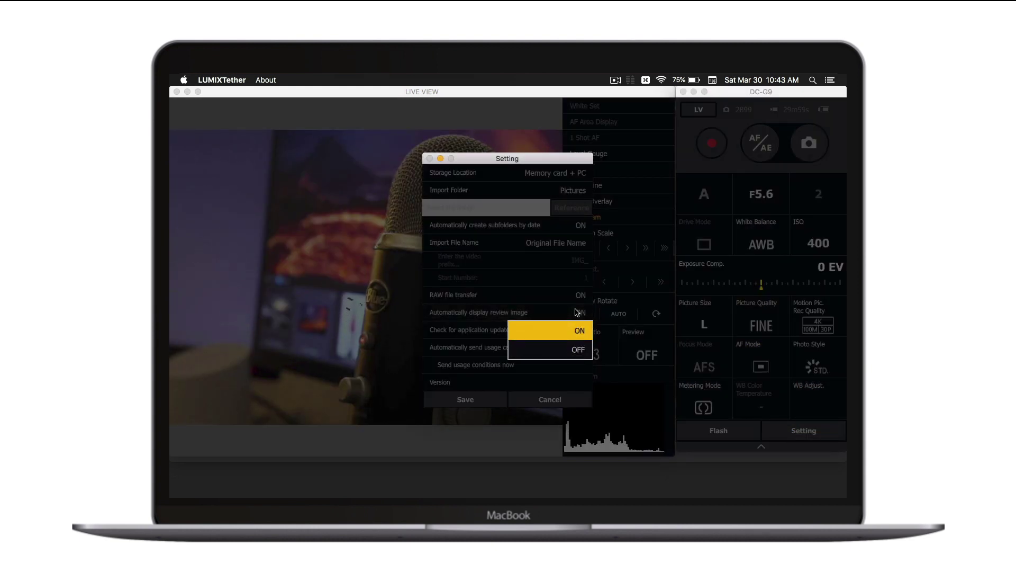
click(580, 347)
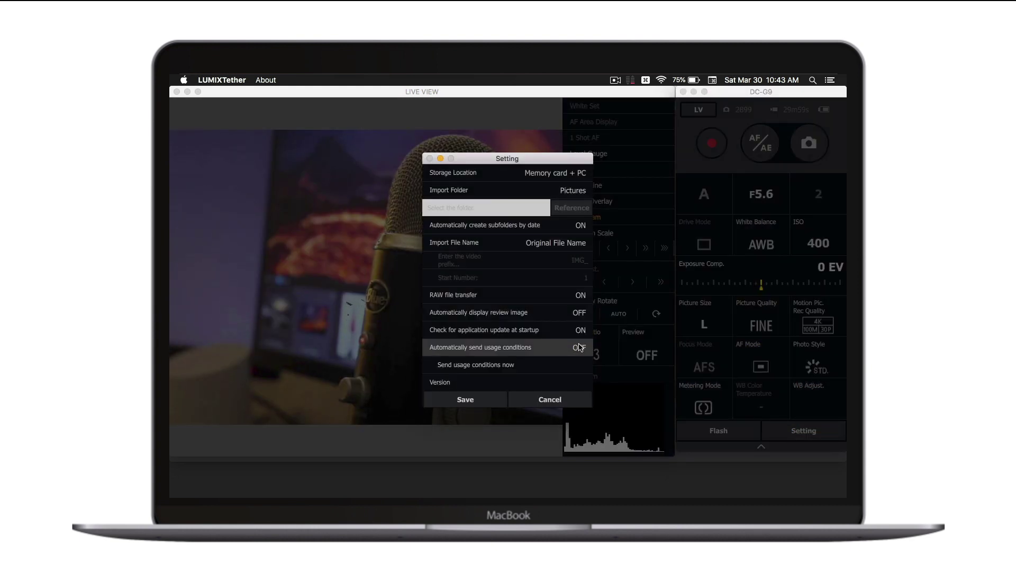
click(579, 226)
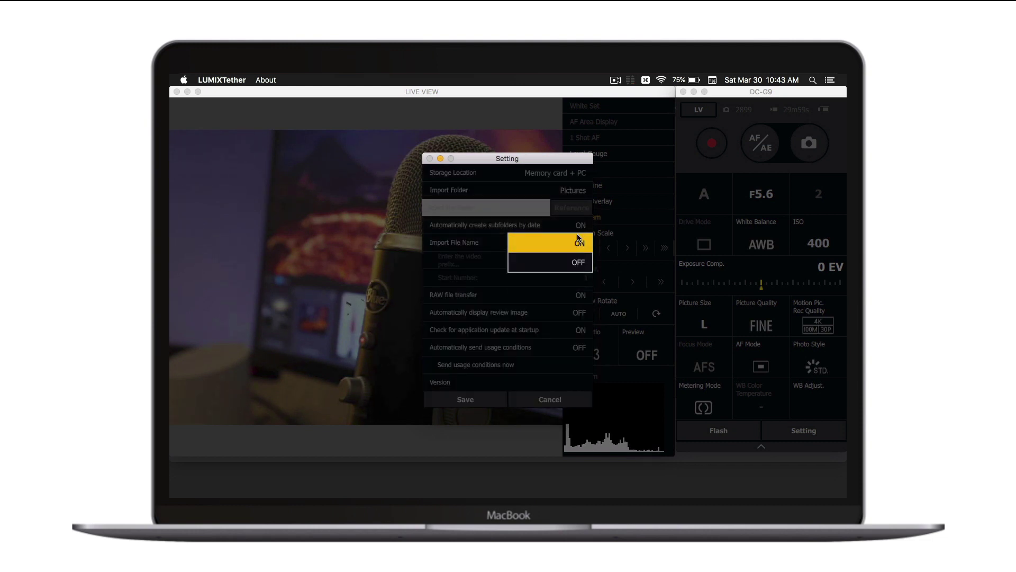
click(579, 262)
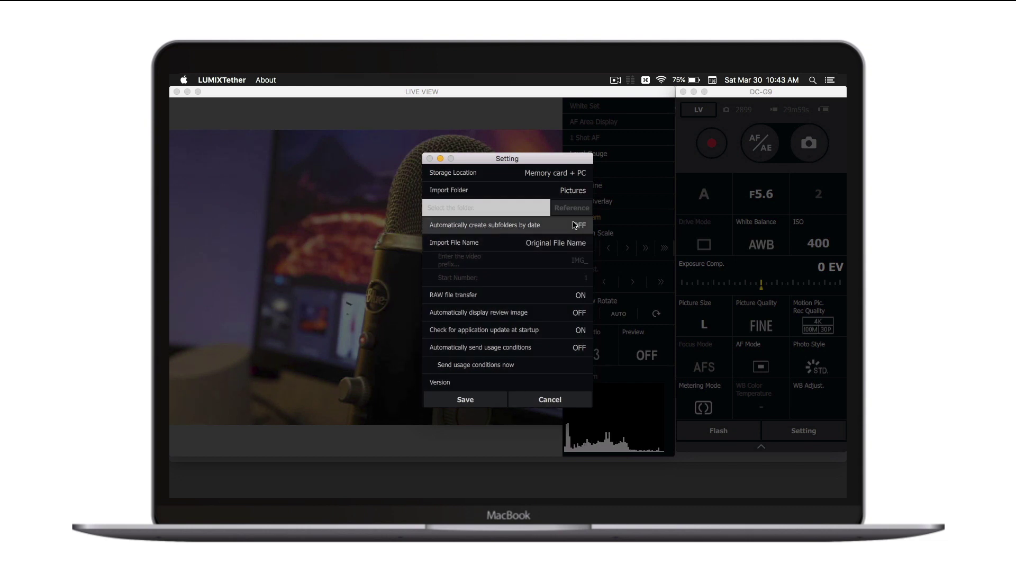
click(565, 189)
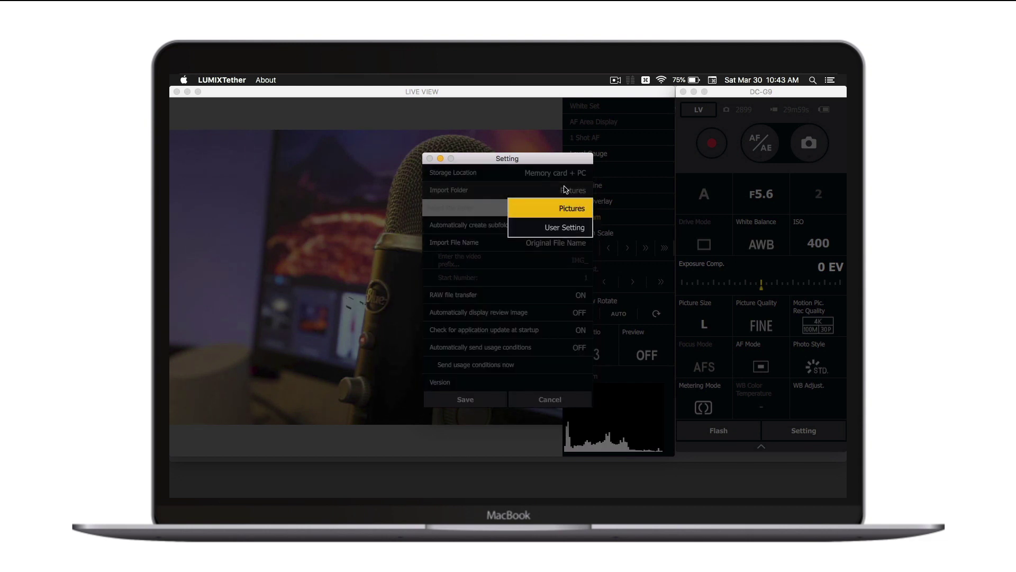
click(565, 227)
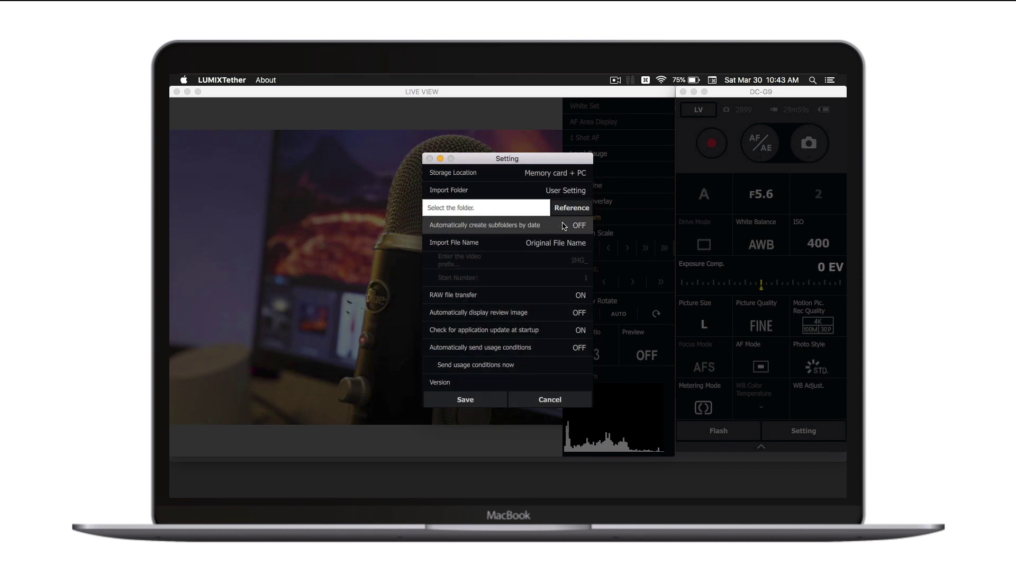
click(570, 208)
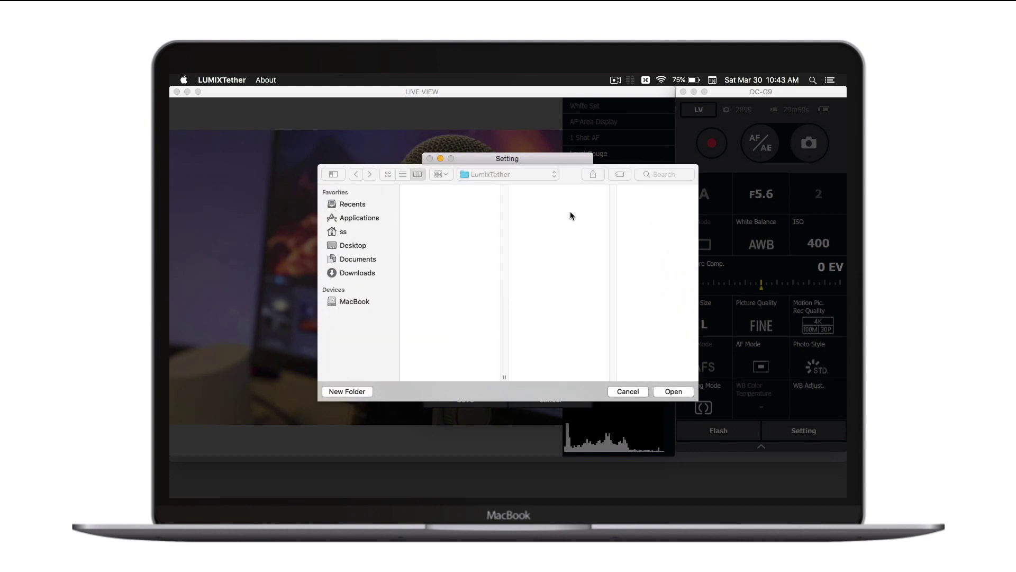
Choose Pictures/LumixTether as the import folder and save the Setting dialog.
click(347, 233)
click(407, 255)
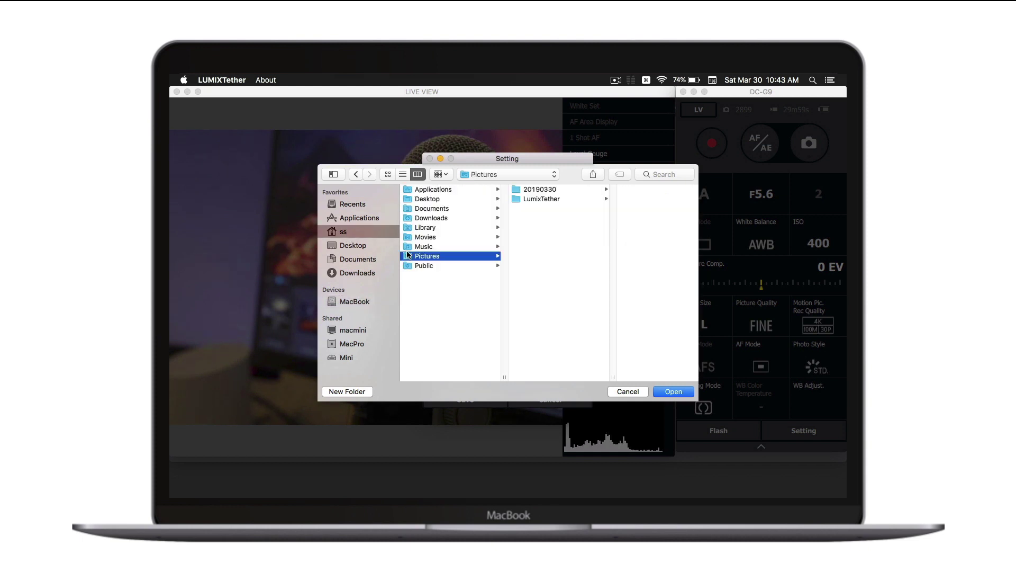
click(537, 200)
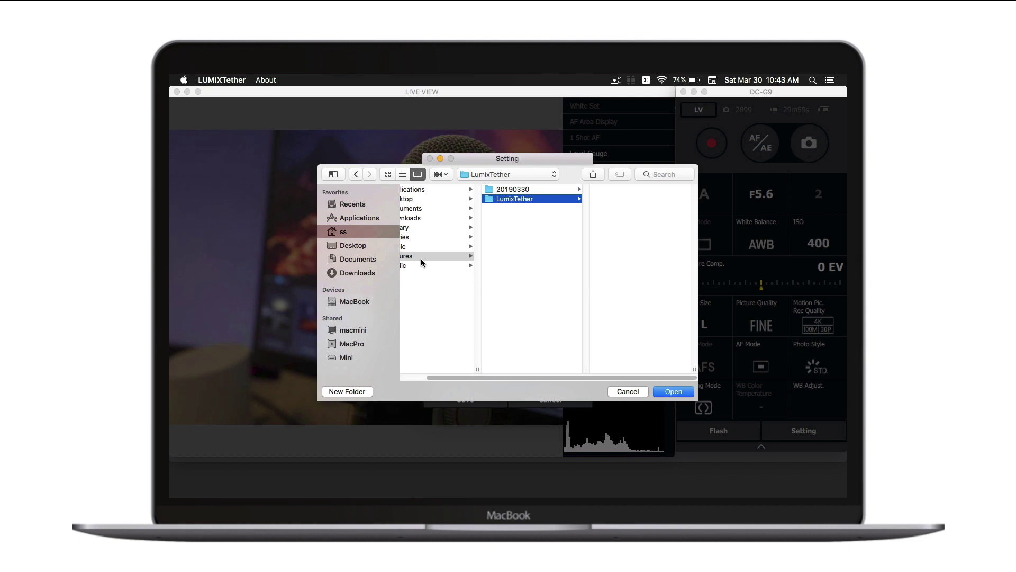
click(665, 391)
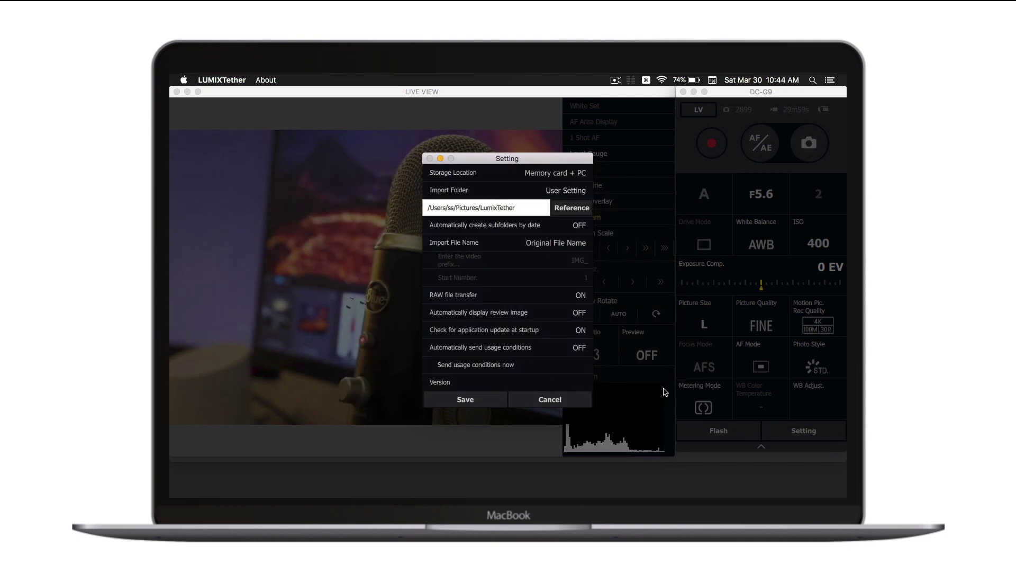
click(474, 402)
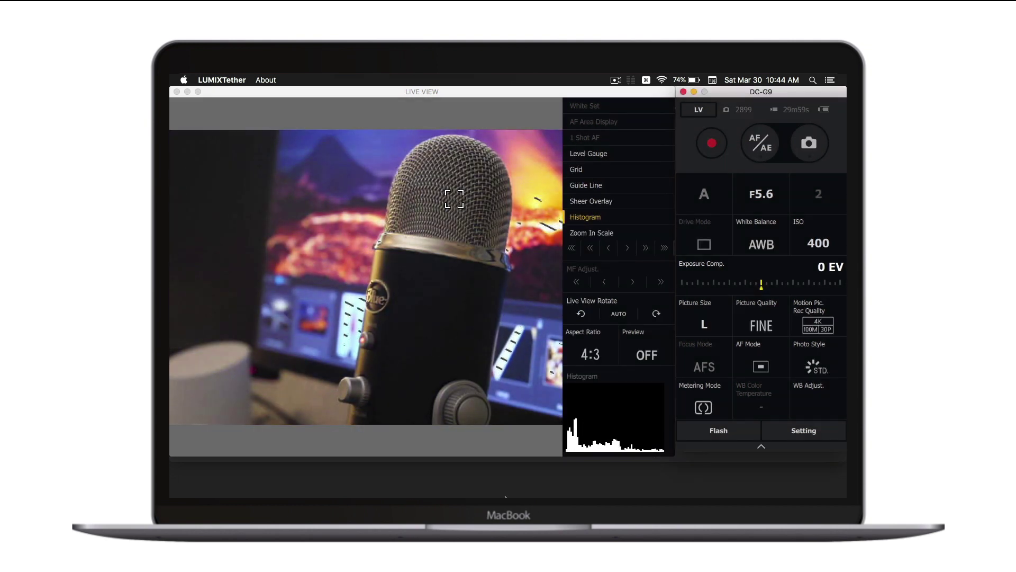
Launch Automator and create a new Folder Action document.
click(528, 486)
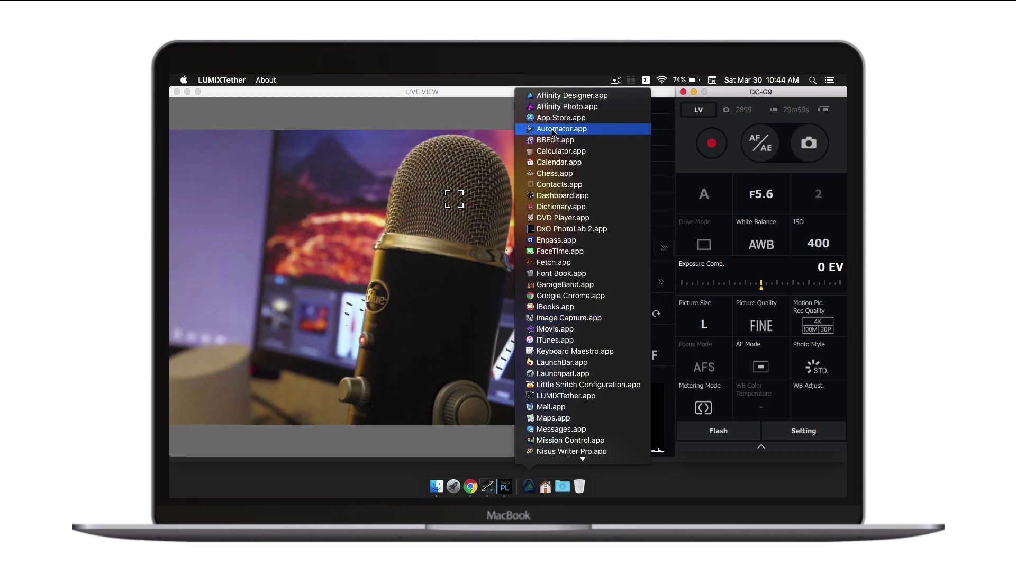
click(553, 130)
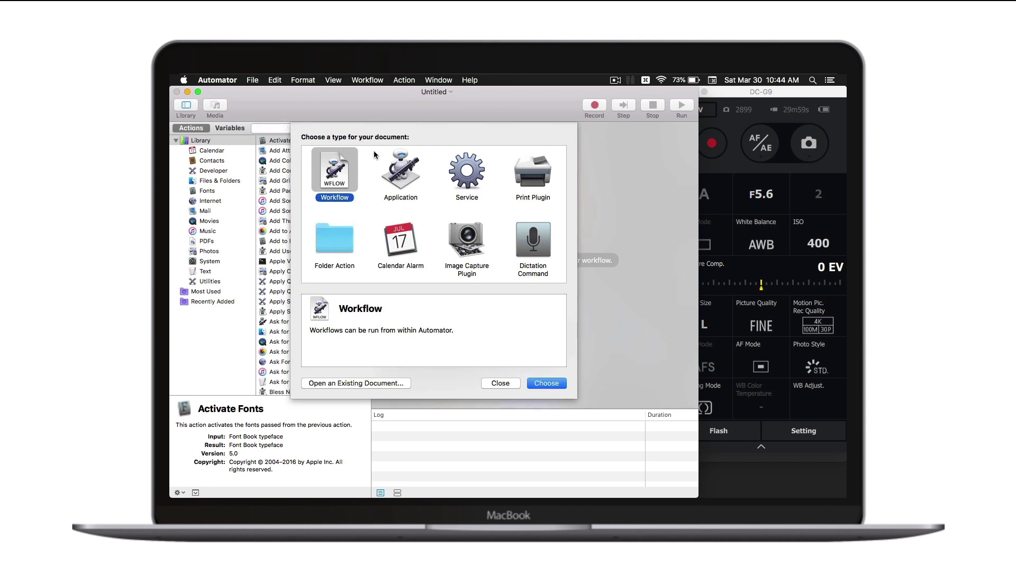
click(335, 244)
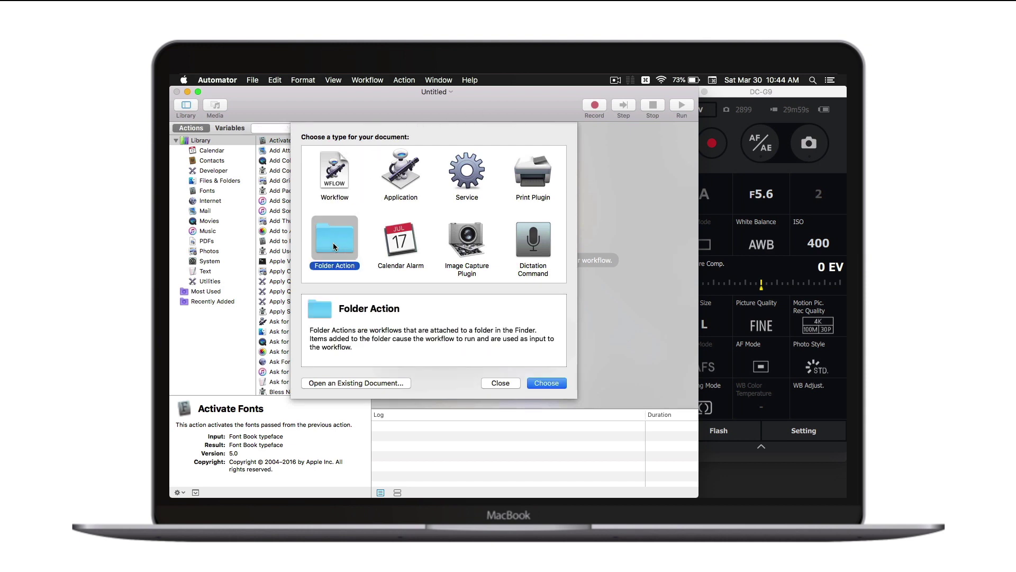
click(546, 383)
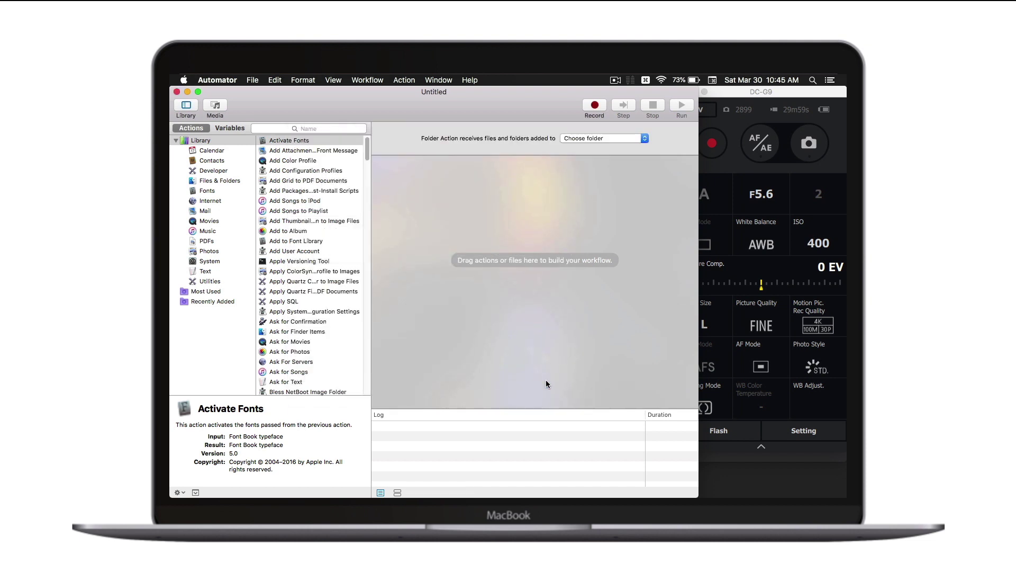
Attach the folder action to the Pictures/LumixTether folder via Other….
click(599, 138)
click(599, 149)
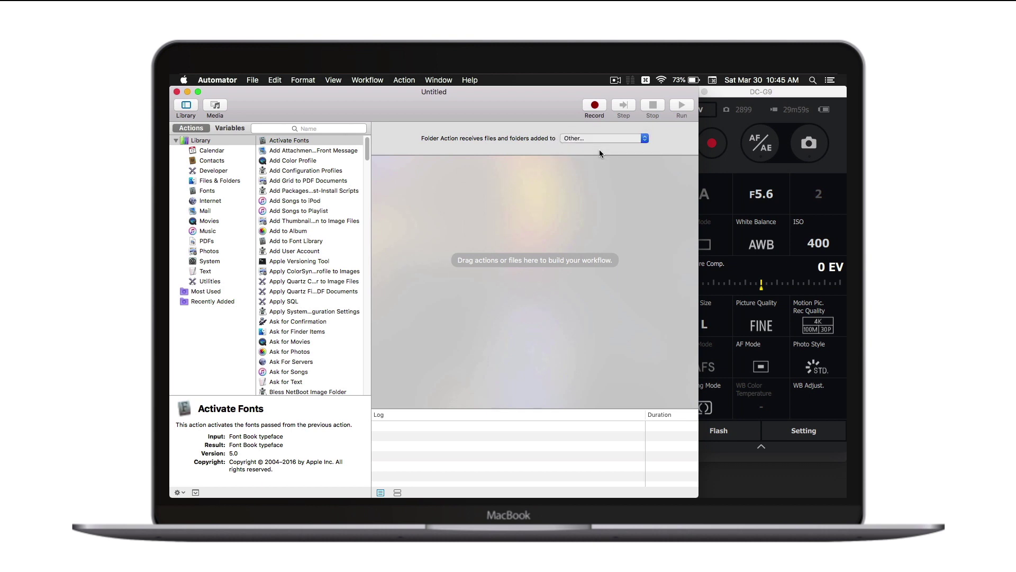
click(343, 196)
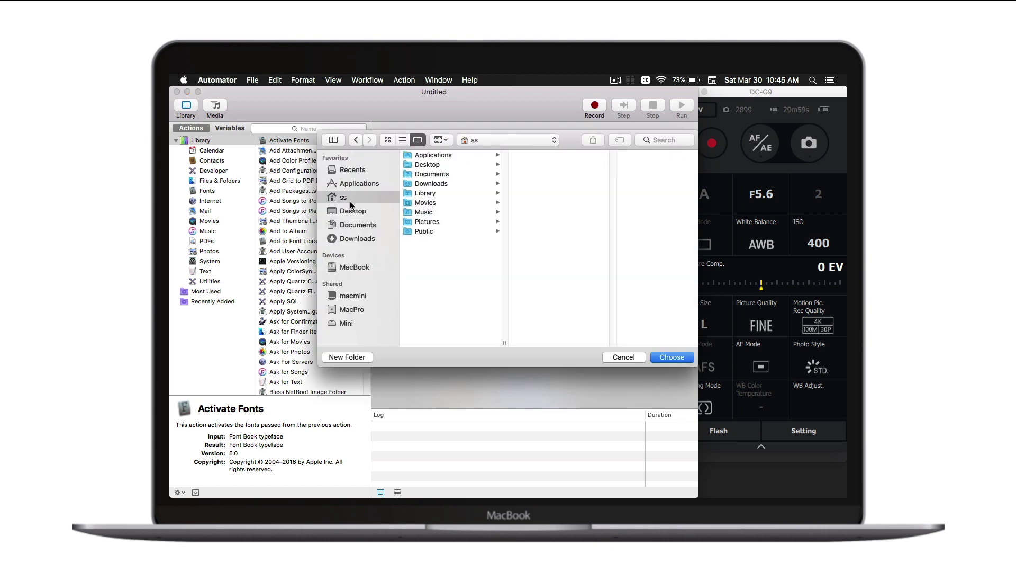
click(436, 221)
click(526, 164)
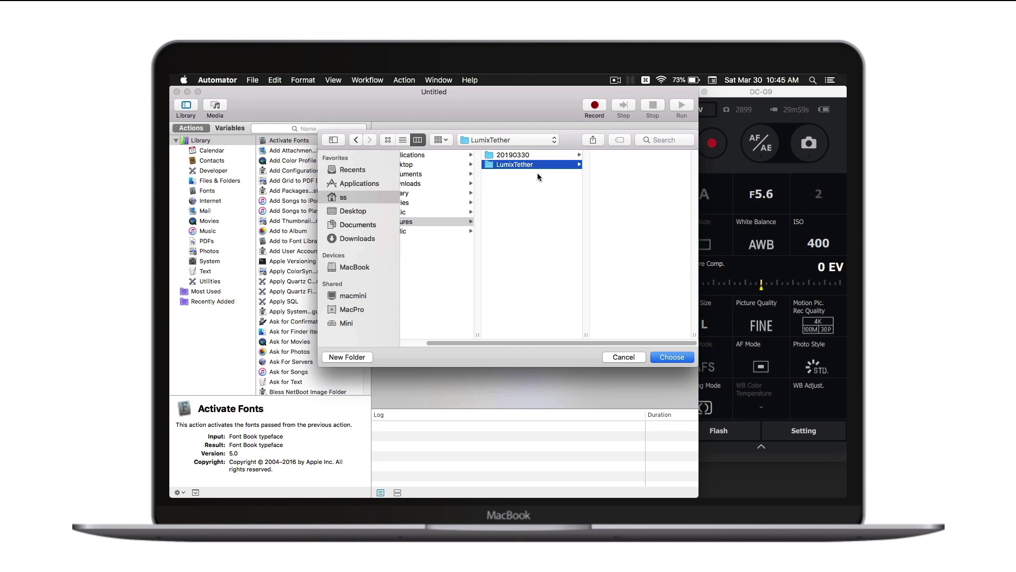
click(667, 358)
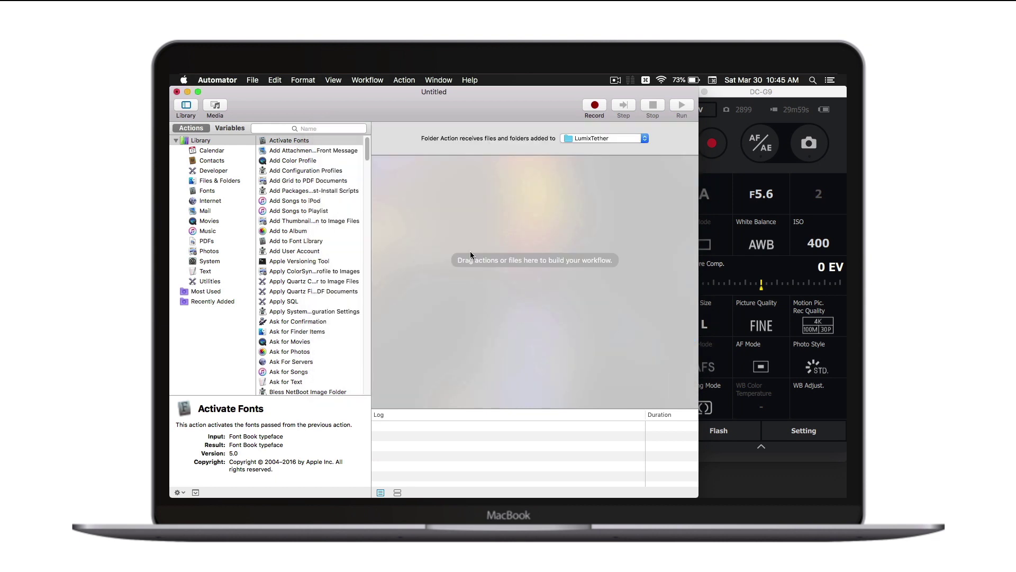
Add Filter Finder Items from the Files & Folders library to the workflow.
click(224, 184)
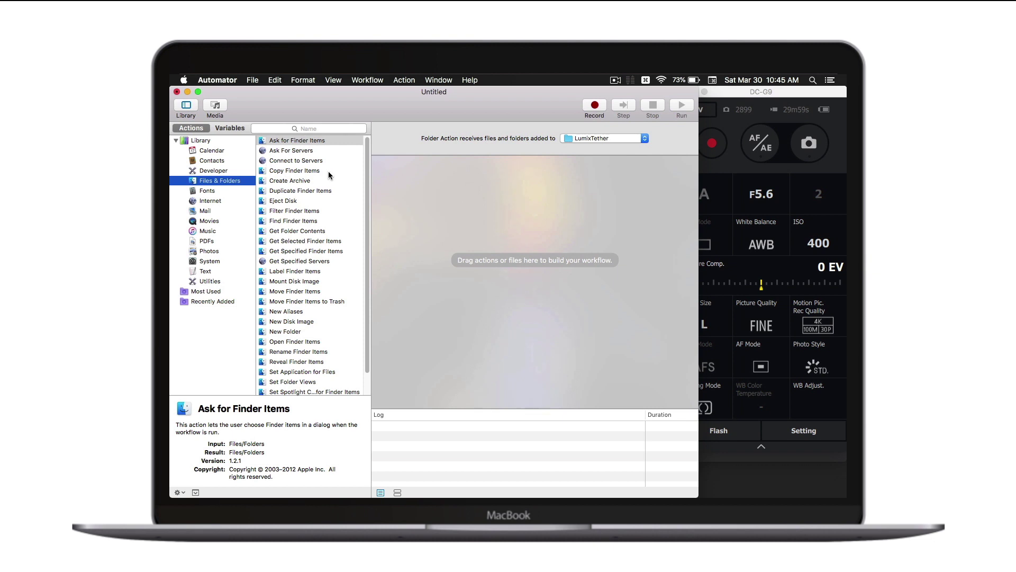
click(314, 213)
double_click(314, 213)
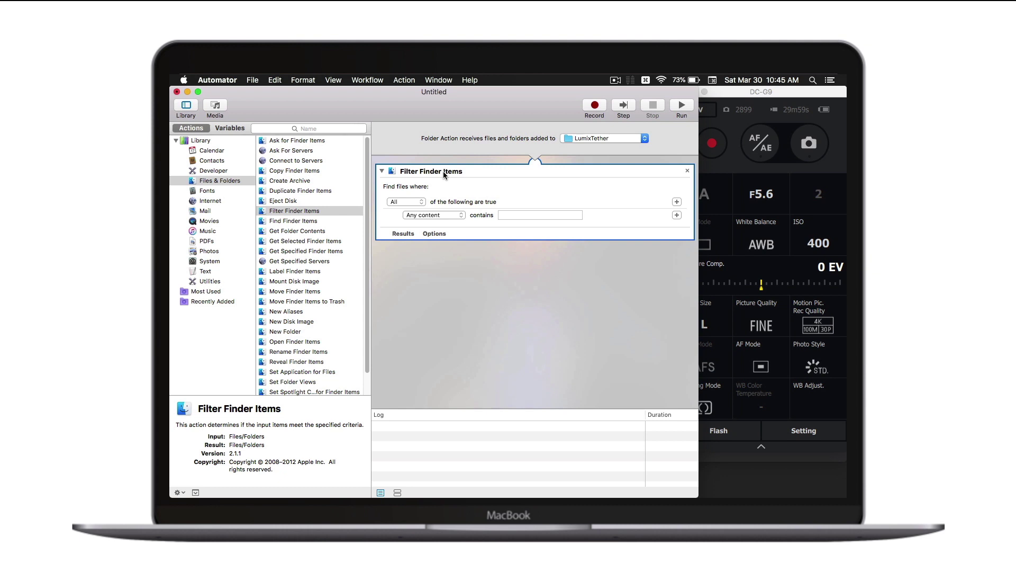
Set the Filter Finder Items condition to File extension is jpg.
click(431, 215)
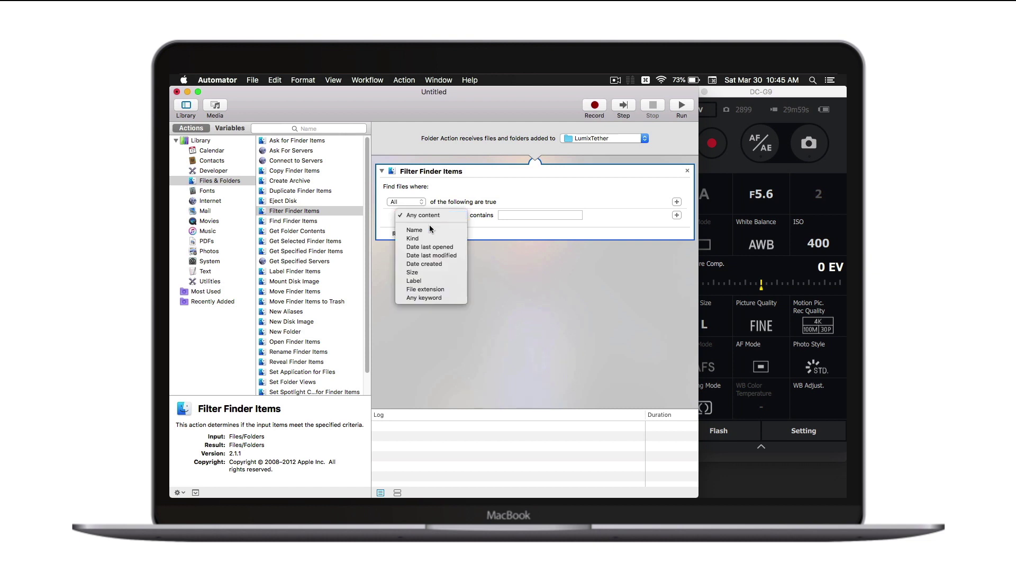
click(441, 290)
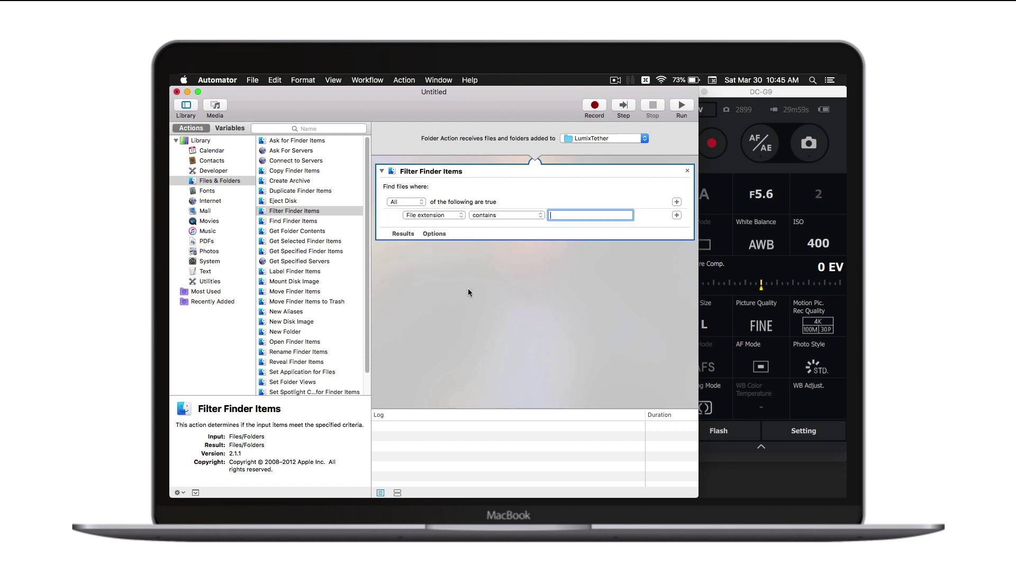
click(507, 216)
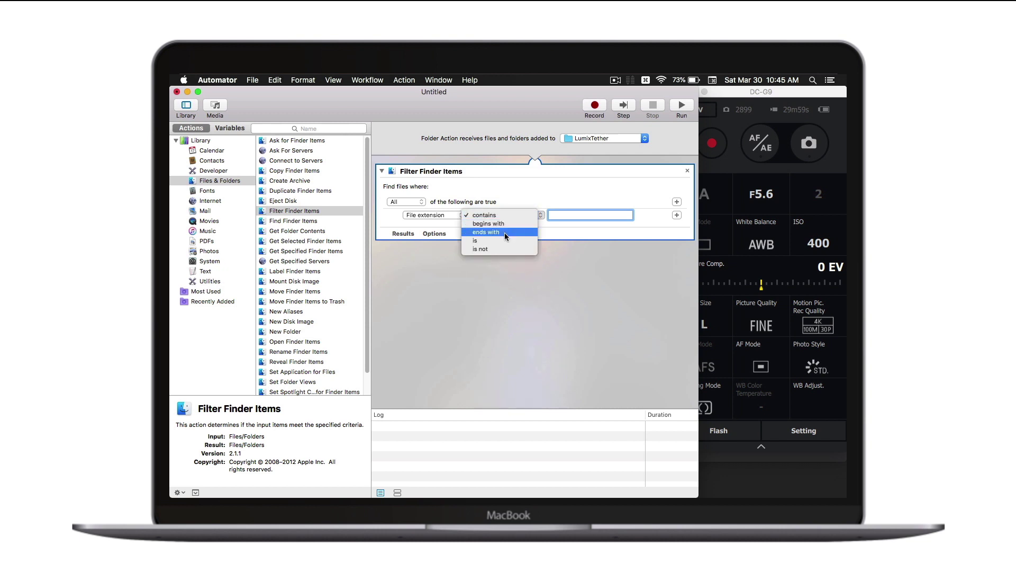
click(506, 240)
text(jpg)
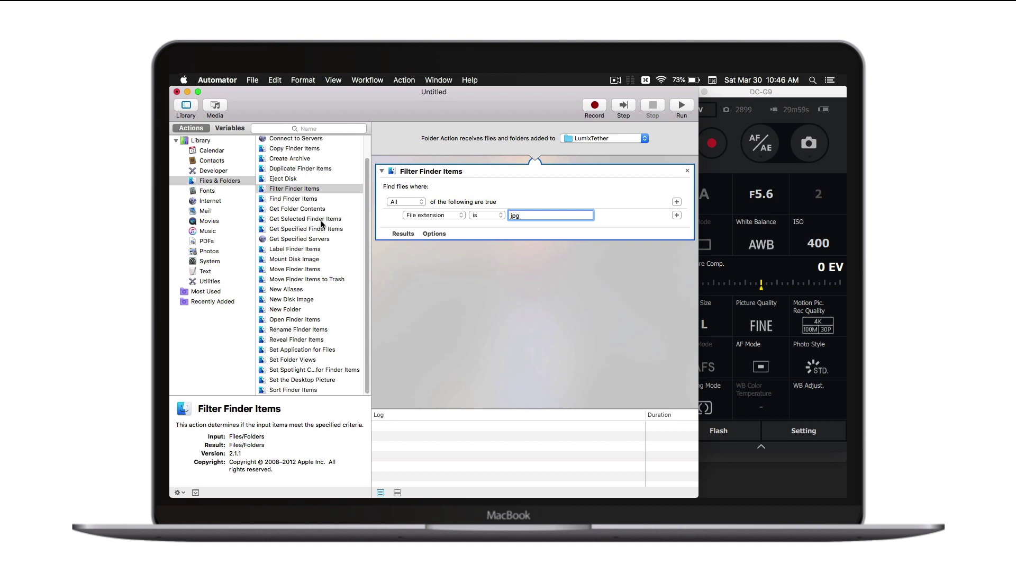
Add Open Finder Items after the filter, opening files with DxO PhotoLab 2.
scroll(324, 297, down, 2)
double_click(318, 320)
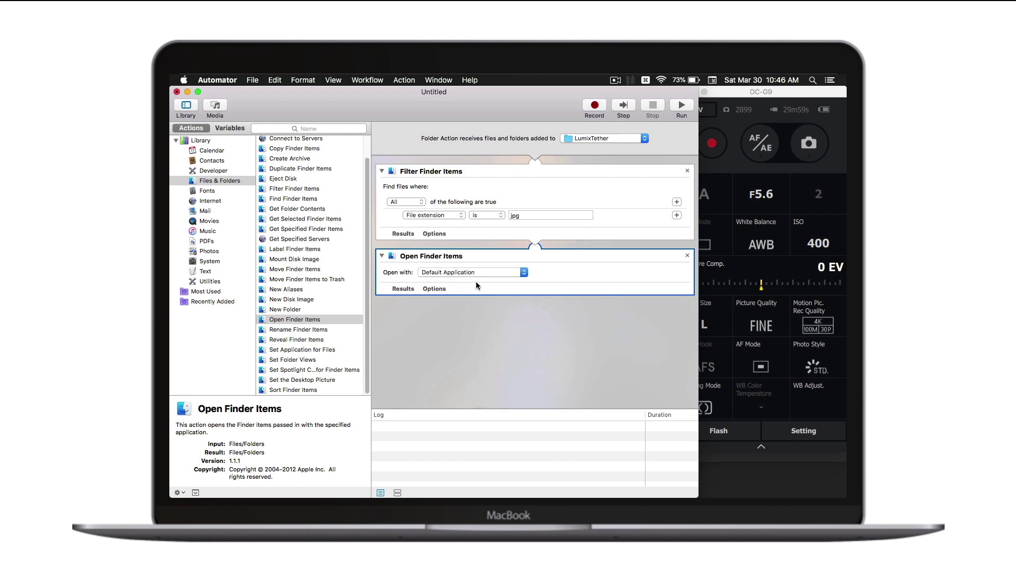
click(478, 272)
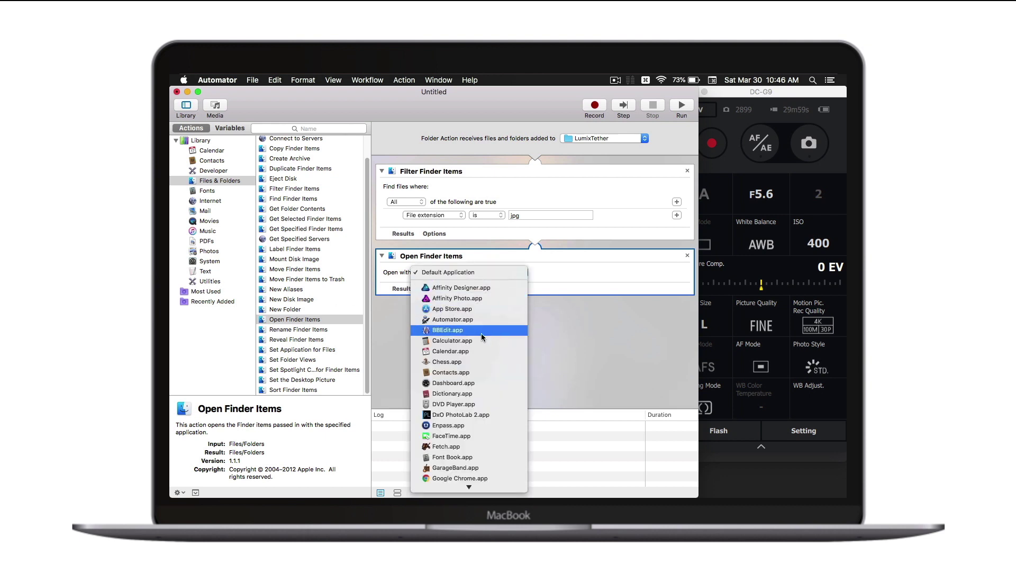
click(491, 415)
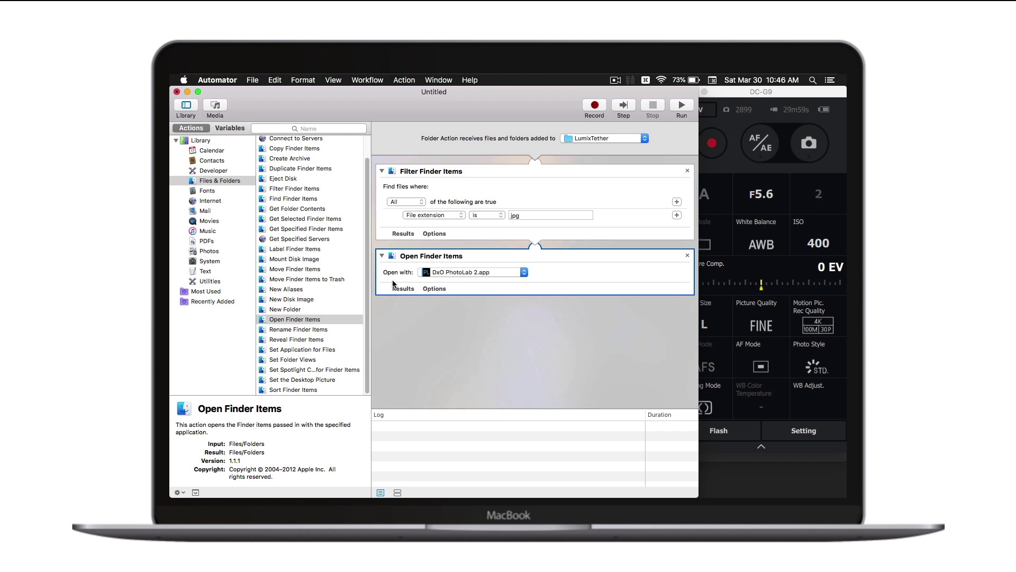
Save the folder action as 'Open in DXO' and quit Automator.
click(255, 80)
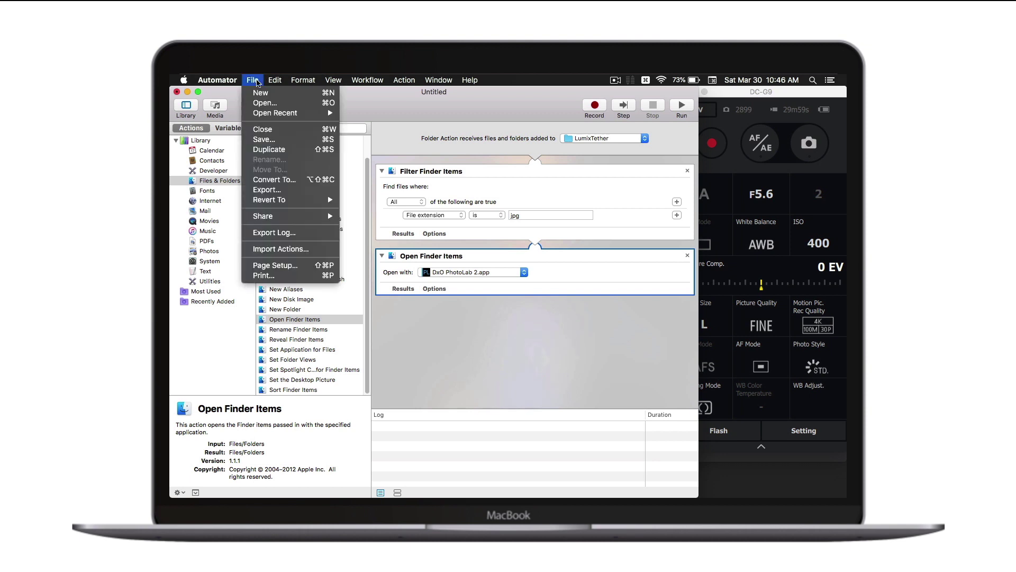
click(265, 140)
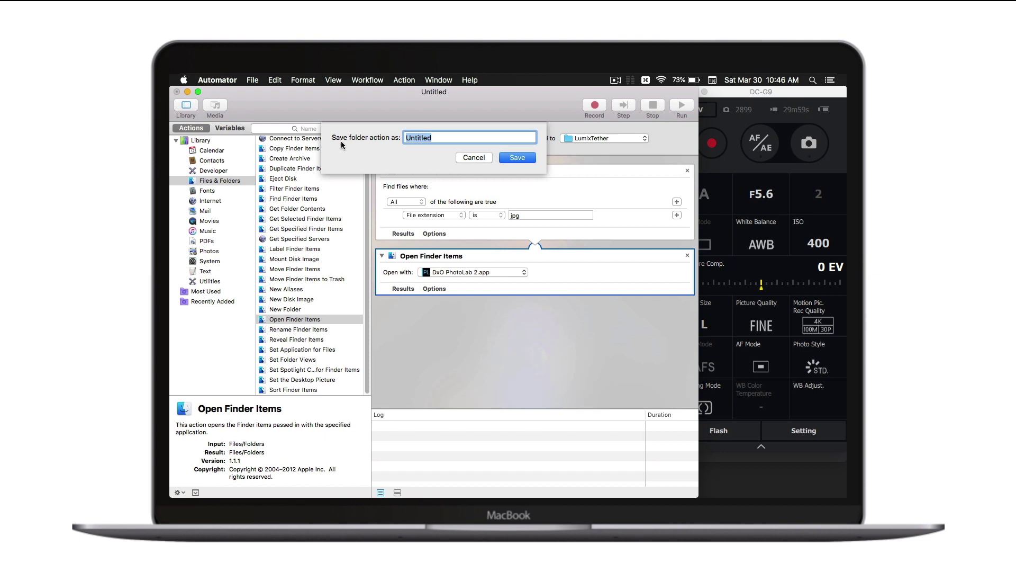
text(Open in DXO)
click(518, 157)
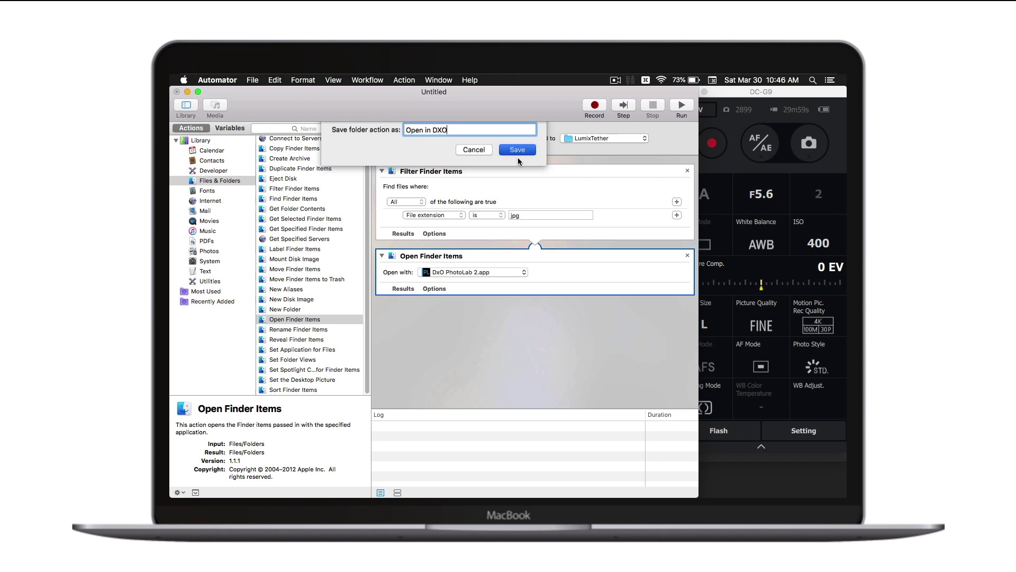
click(220, 78)
click(211, 201)
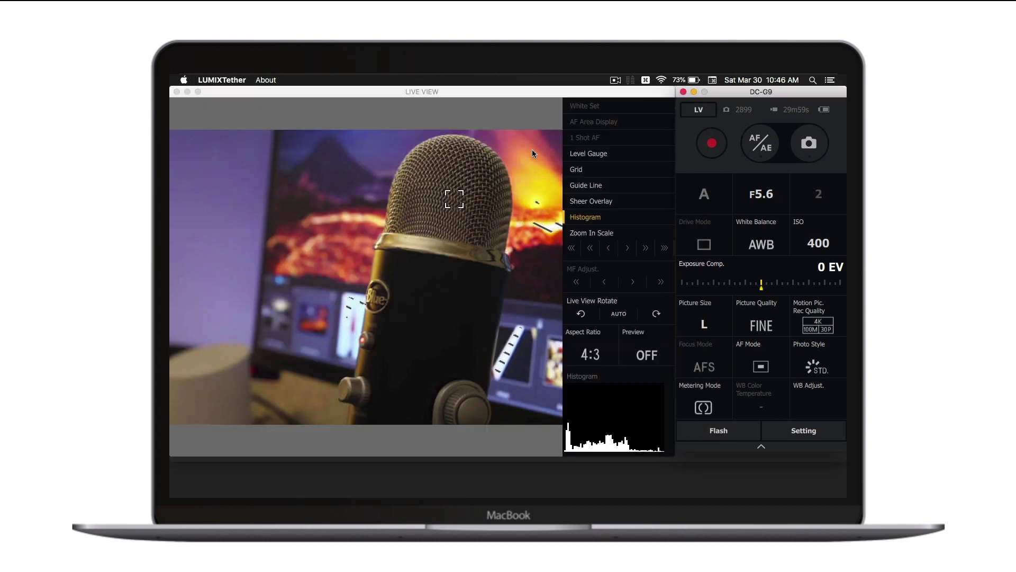
Capture a shot of the microphone, then close the Live View window.
click(816, 149)
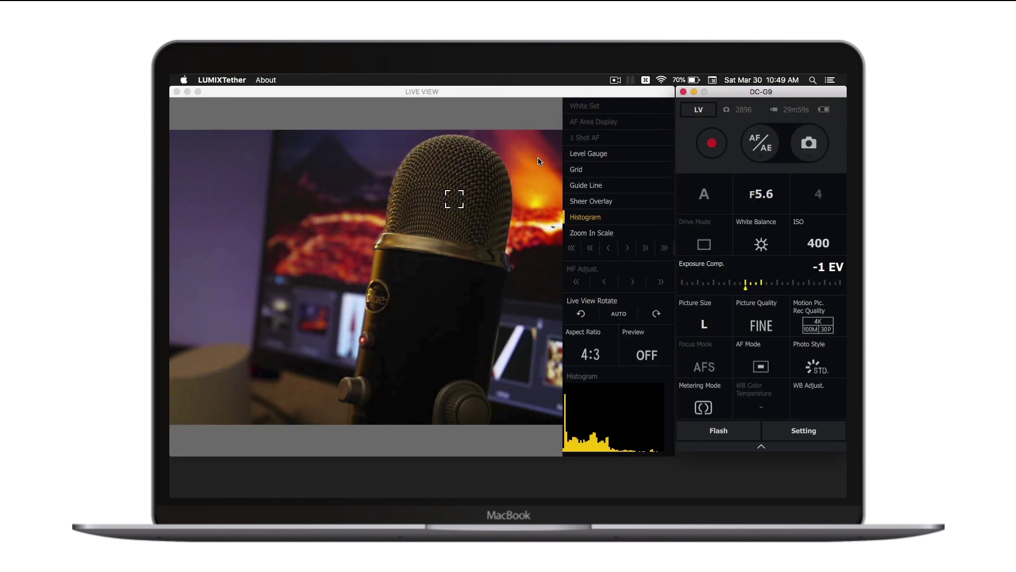
click(699, 110)
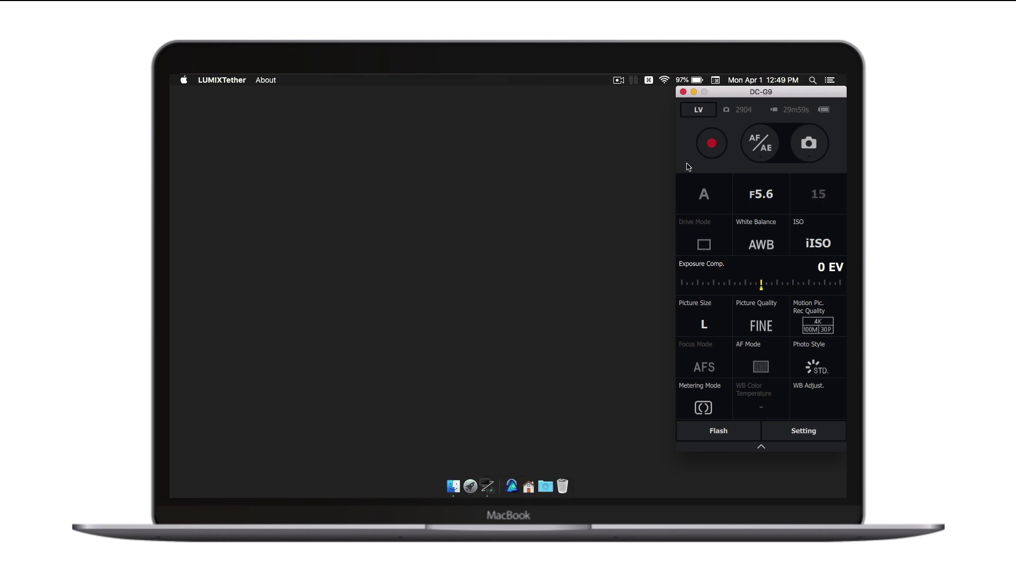
Check the About menu, then launch the Keyboard Maestro Editor from its menu-bar icon.
click(232, 80)
mouse_move(263, 81)
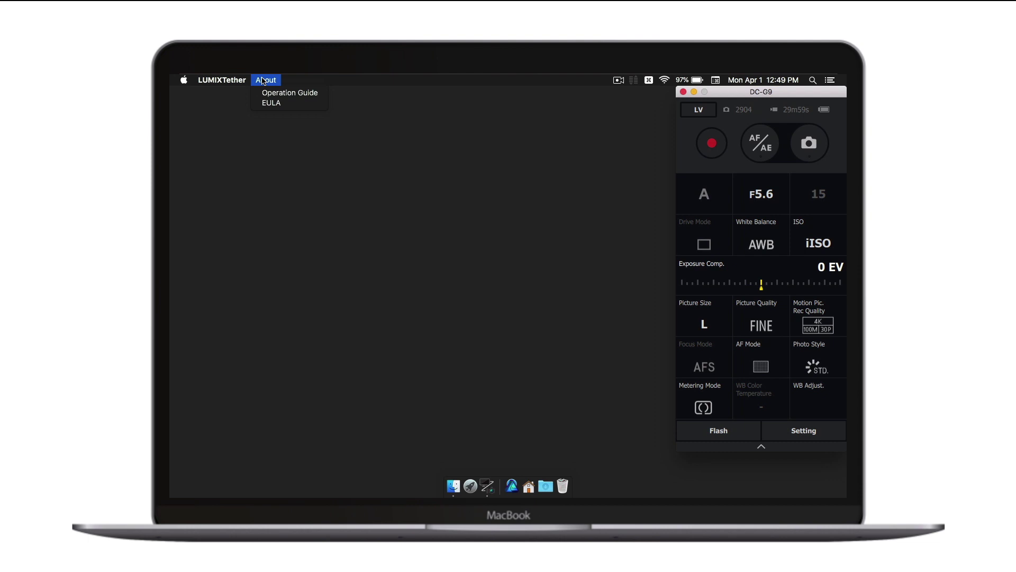
click(413, 106)
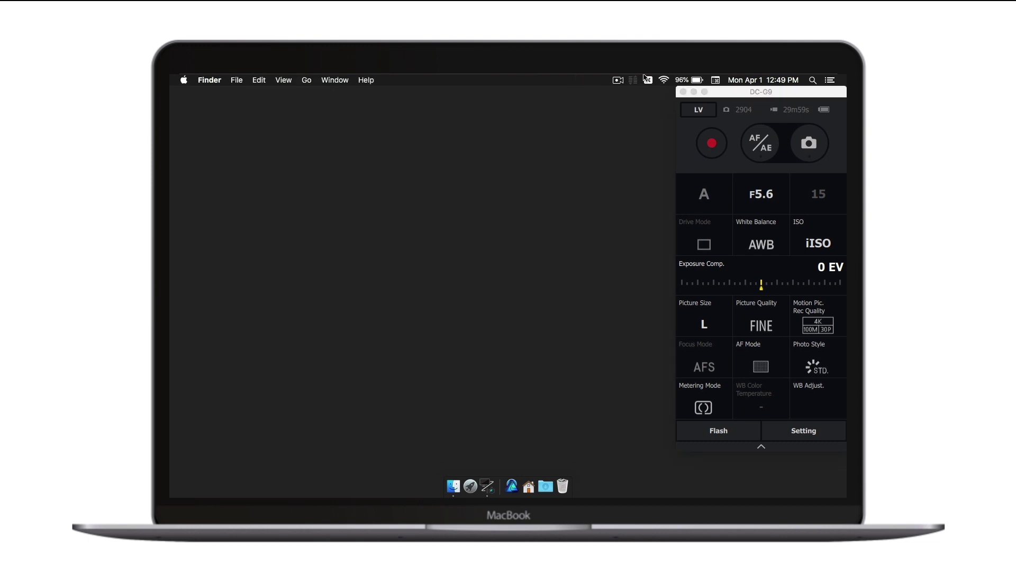
click(648, 80)
click(683, 93)
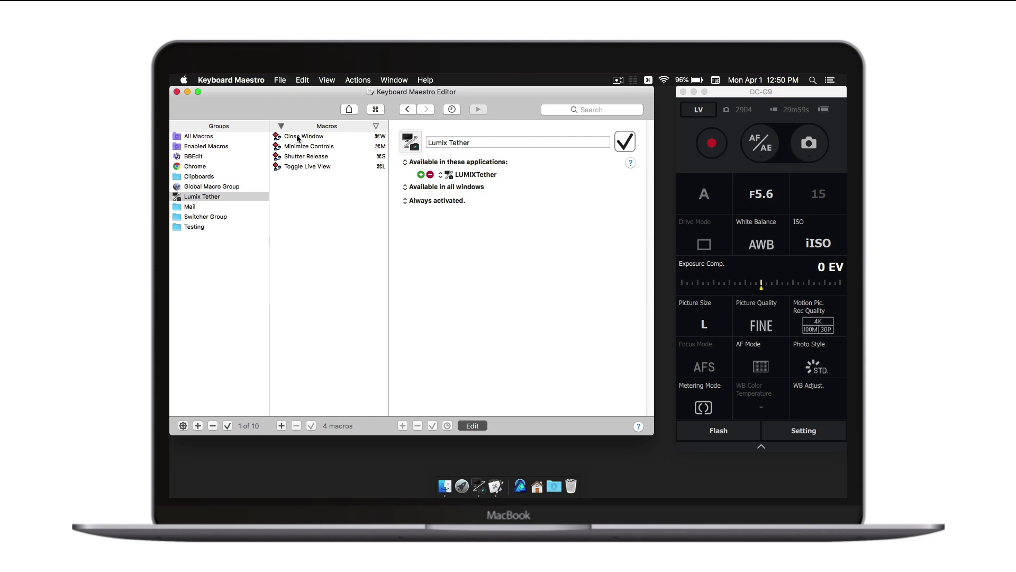
Close Keyboard Maestro, then toggle live view (⌘L) and compact controls (⌘M) on and off.
click(177, 92)
click(684, 133)
key(super+l)
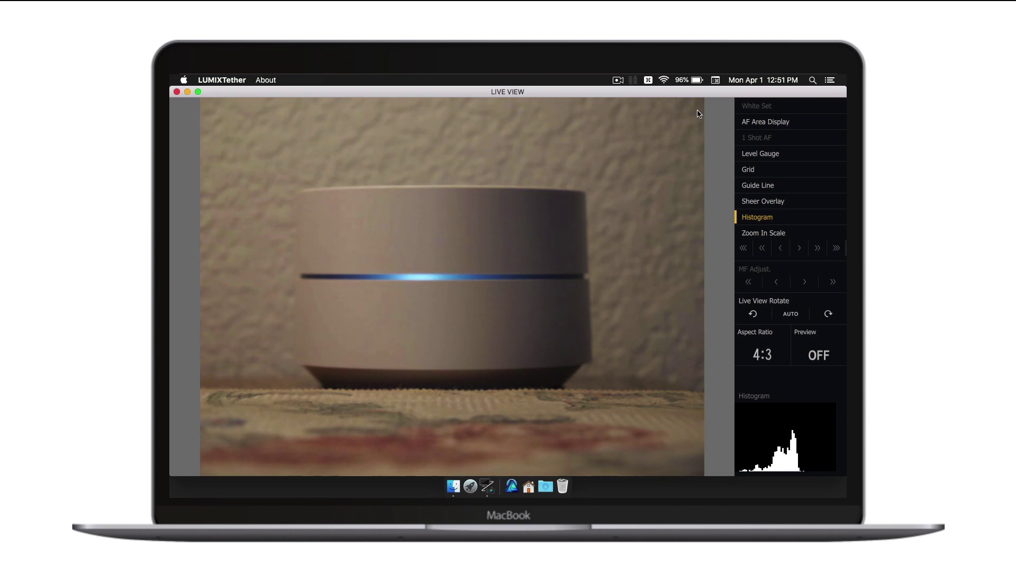
key(super+l)
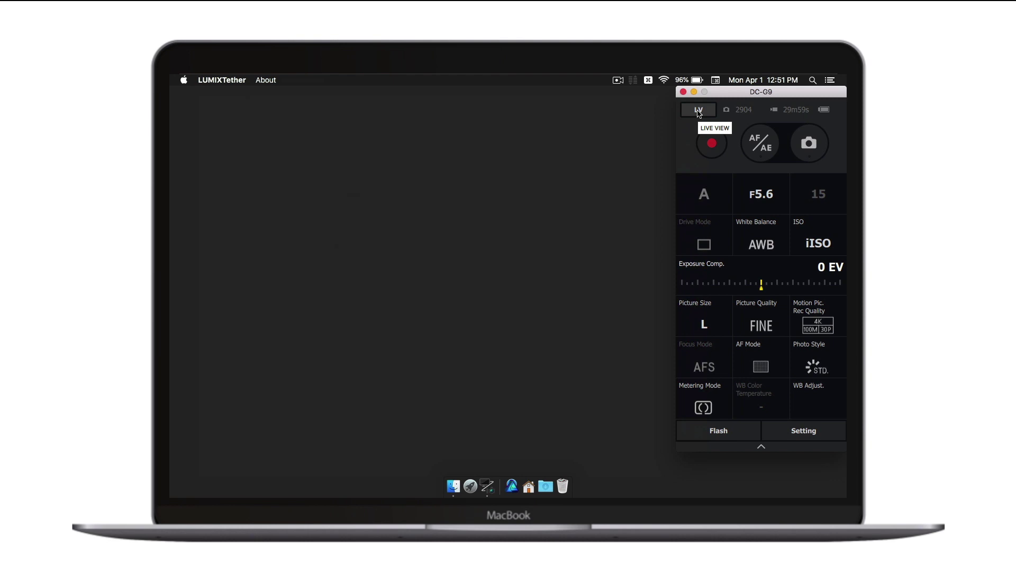
key(super+m)
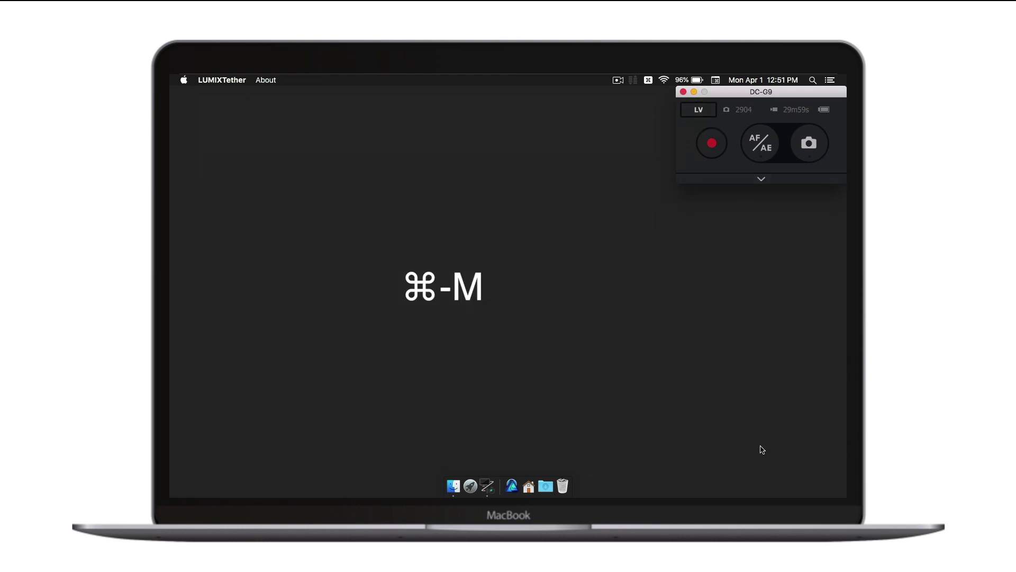
key(super+m)
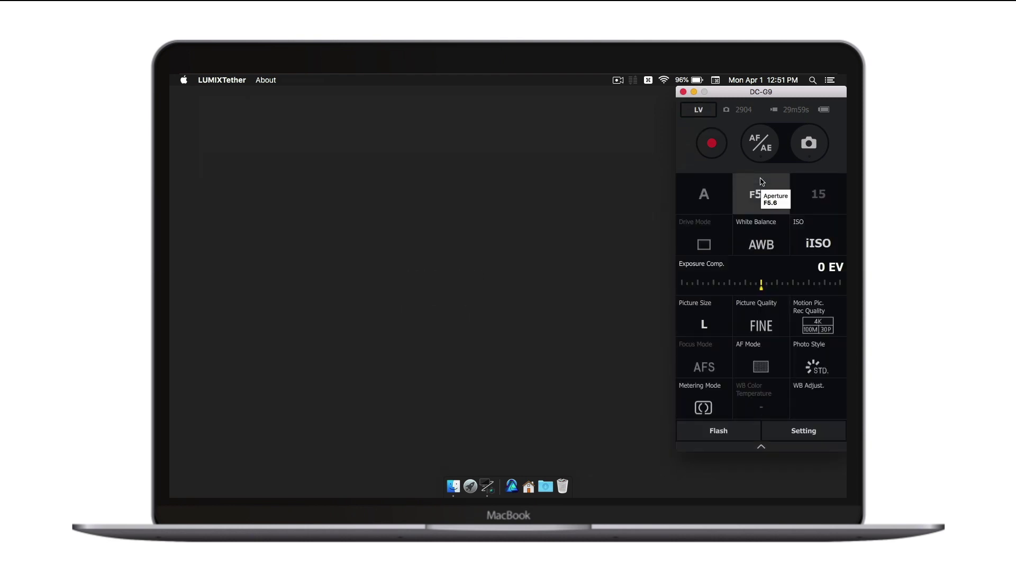
Shoot photo P1050781.JPG with ⌘S and the shutter button, then close its preview.
key(super+s)
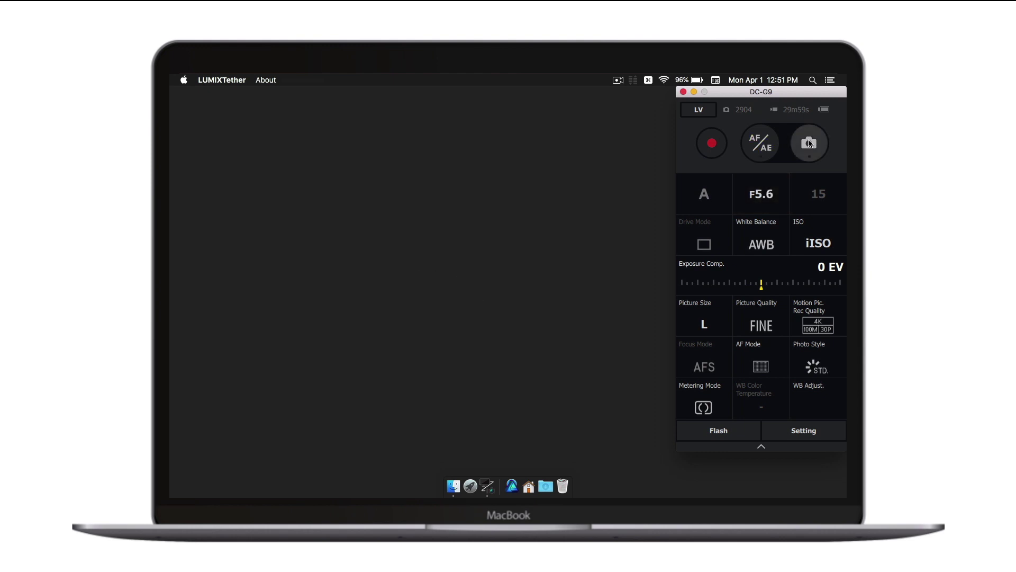
click(809, 143)
key(super+w)
click(231, 80)
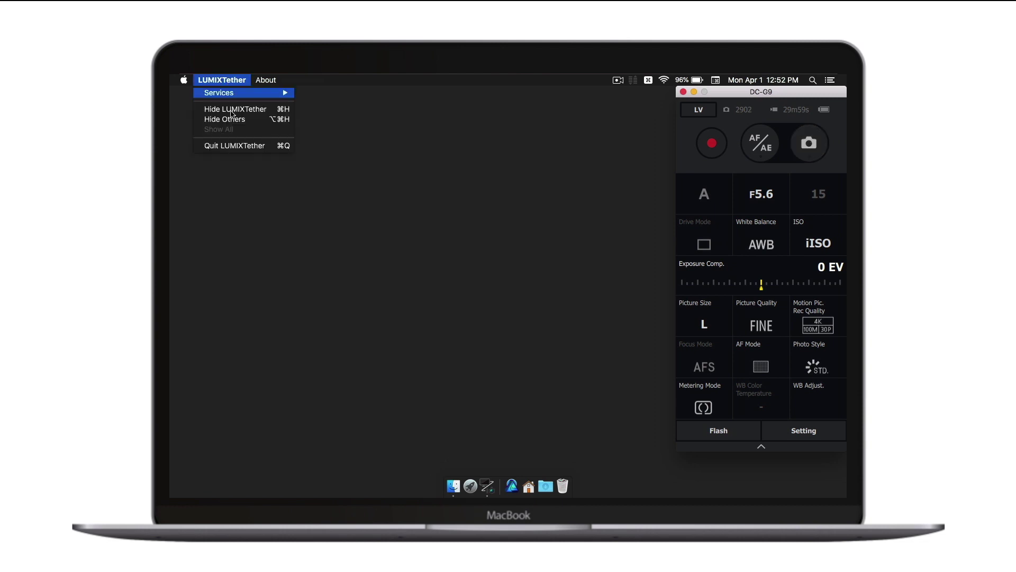
Quit LUMIX Tether and set the camera's USB Mode to PC(Storage) so the cards mount.
click(232, 145)
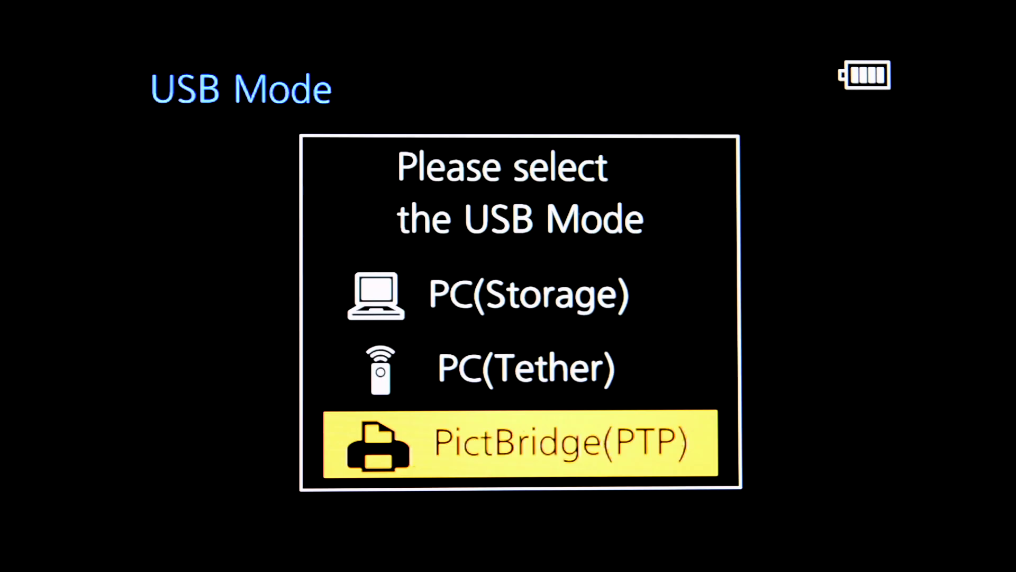
key(Down)
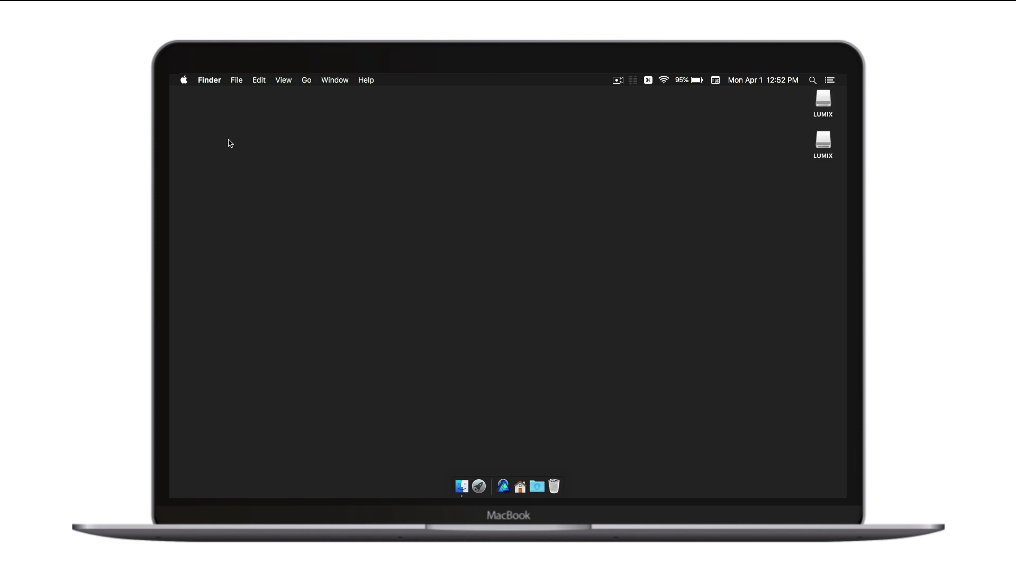
Open both LUMIX cards, browse DCIM > 105_DCG9 to view the JPGs, then eject the remaining card.
double_click(822, 101)
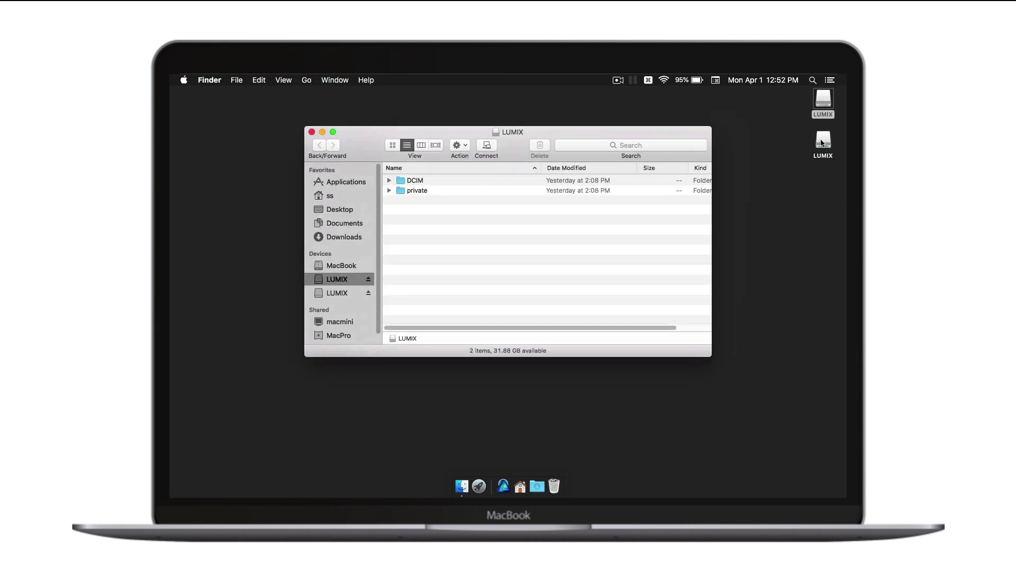
double_click(822, 140)
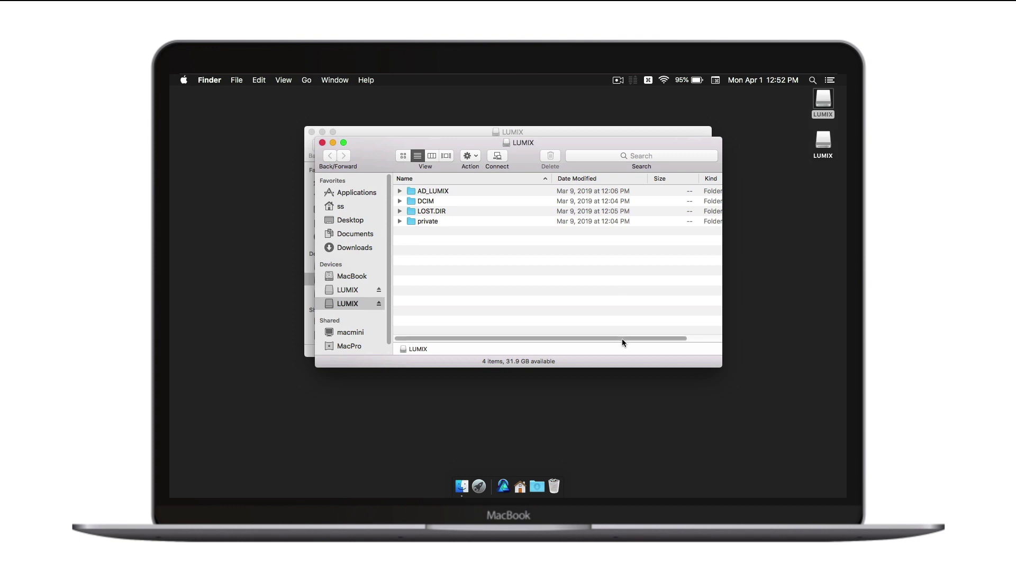
click(323, 144)
click(390, 180)
click(400, 190)
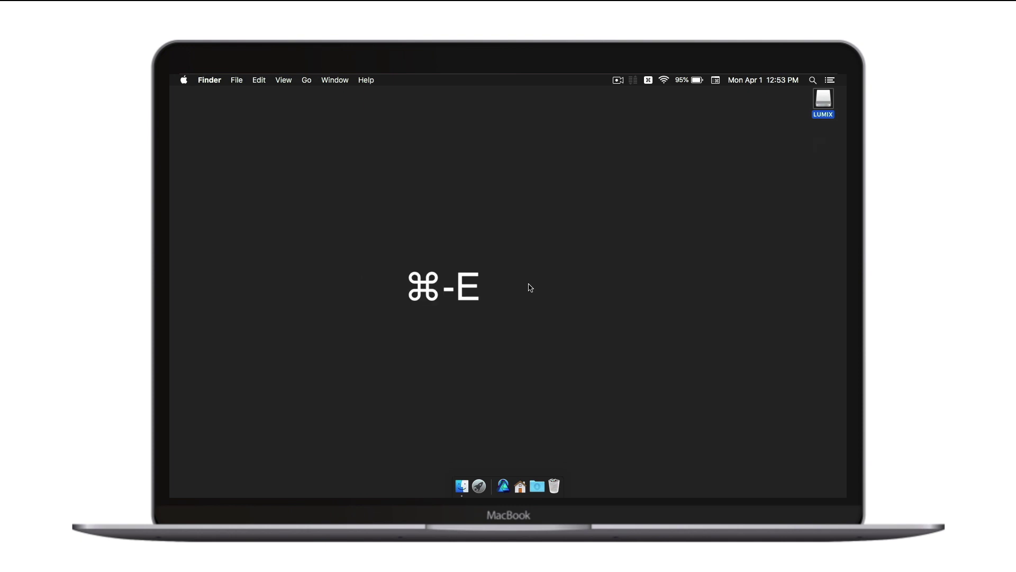
key(super+e)
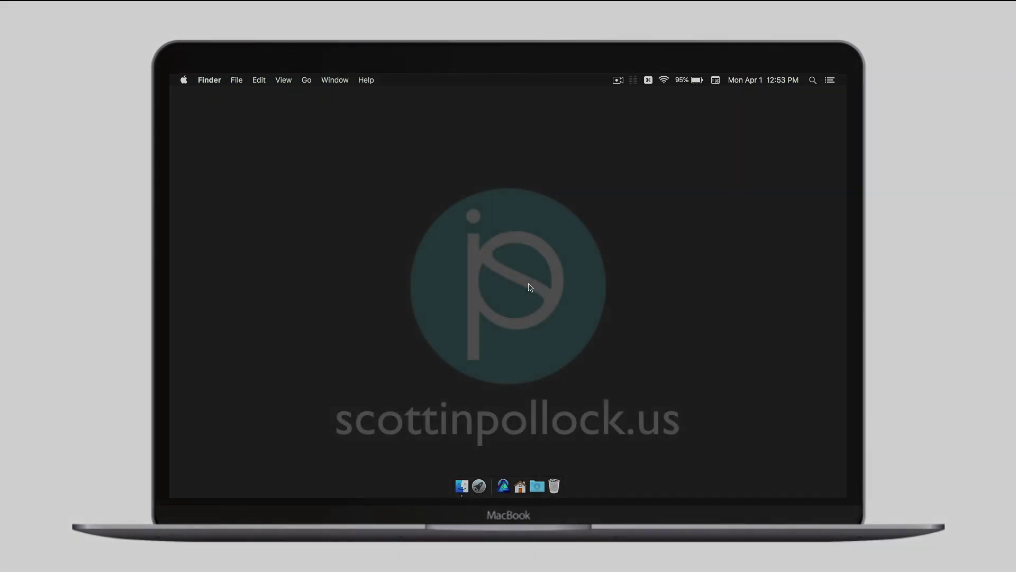